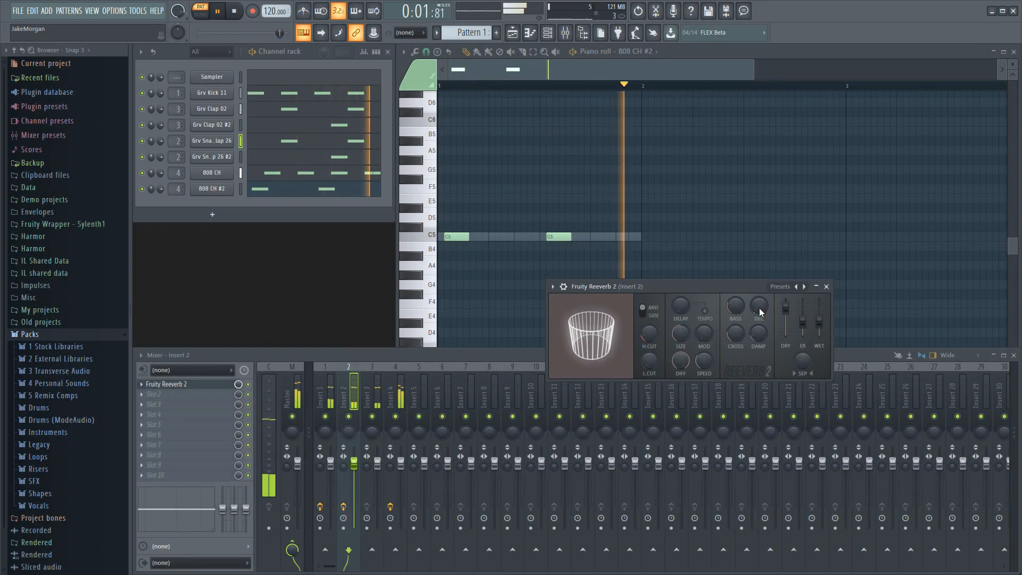
# - Raise the wet level of Fruity Reeverb 2 on Insert 2
pyautogui.moveTo(820, 323); pyautogui.dragTo(820, 310)
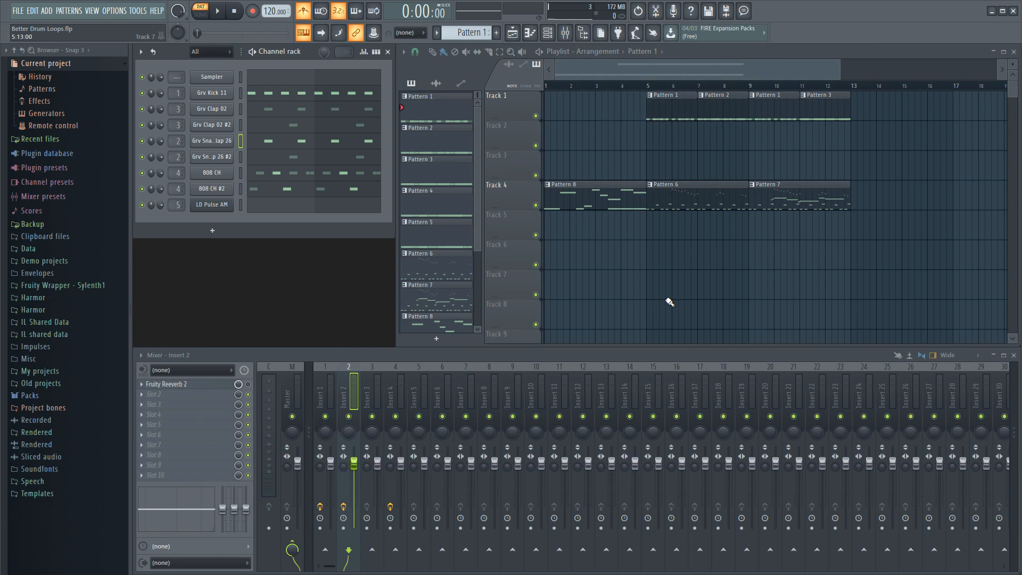
# - Audition the selected 808 CH channel by playing a C5 note
pyautogui.press('z')
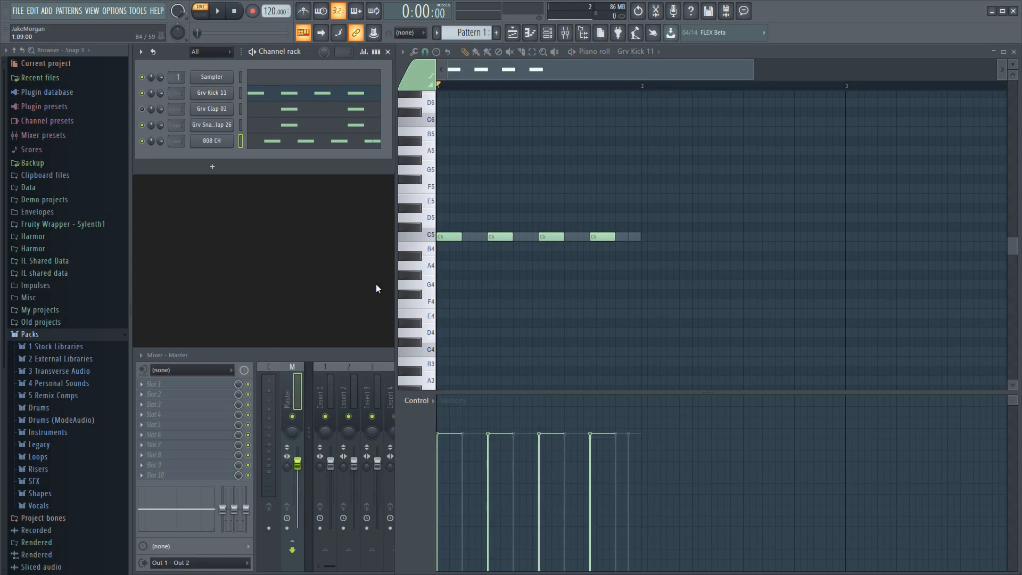
pyautogui.press('z')
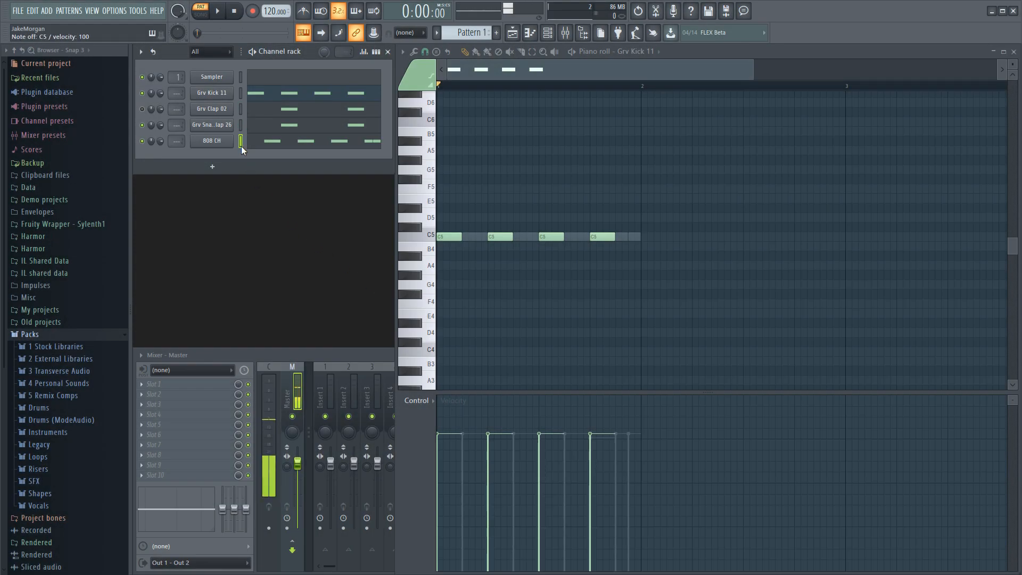
# - Clone the Grv Snareclap 26 channel and reverse the sample in the cloned channel
pyautogui.click(240, 125)
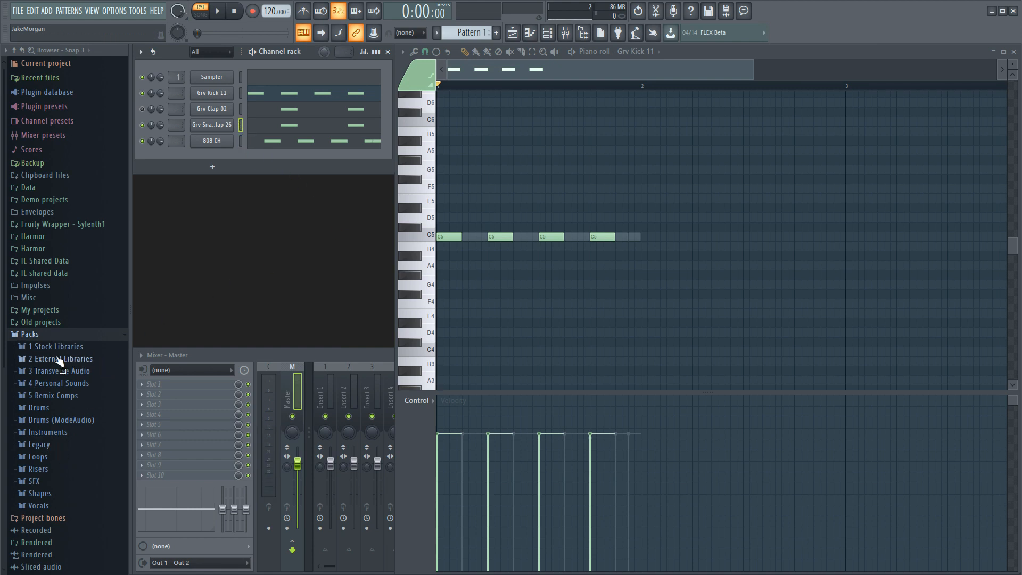
pyautogui.rightClick(221, 128)
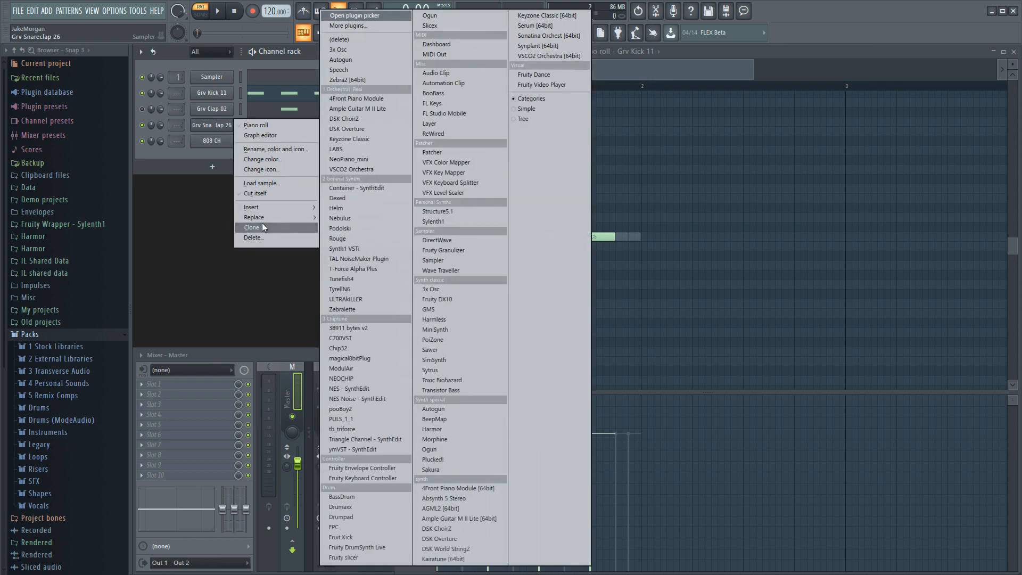
pyautogui.click(262, 227)
pyautogui.click(223, 141)
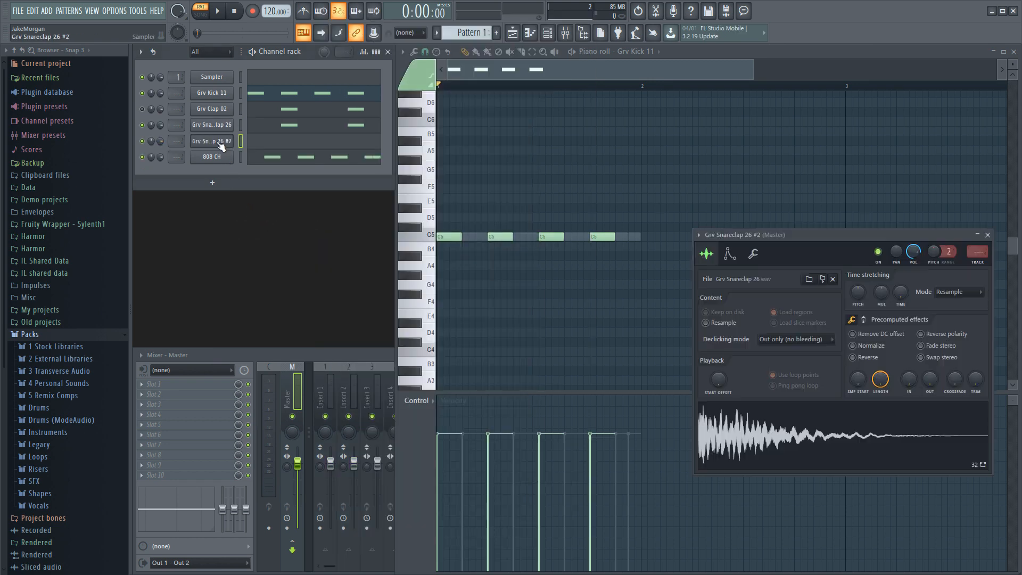
pyautogui.click(853, 358)
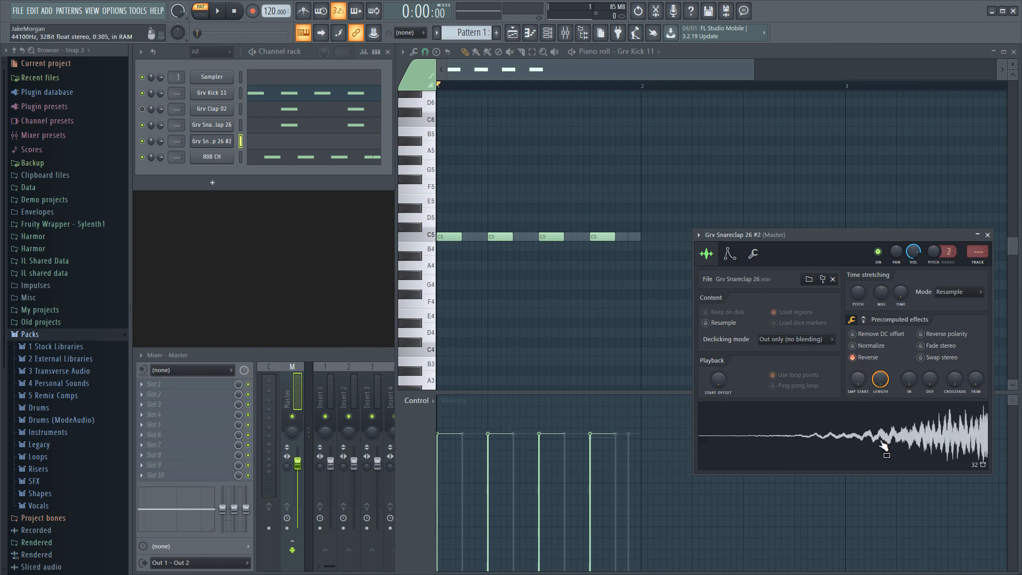
pyautogui.click(989, 235)
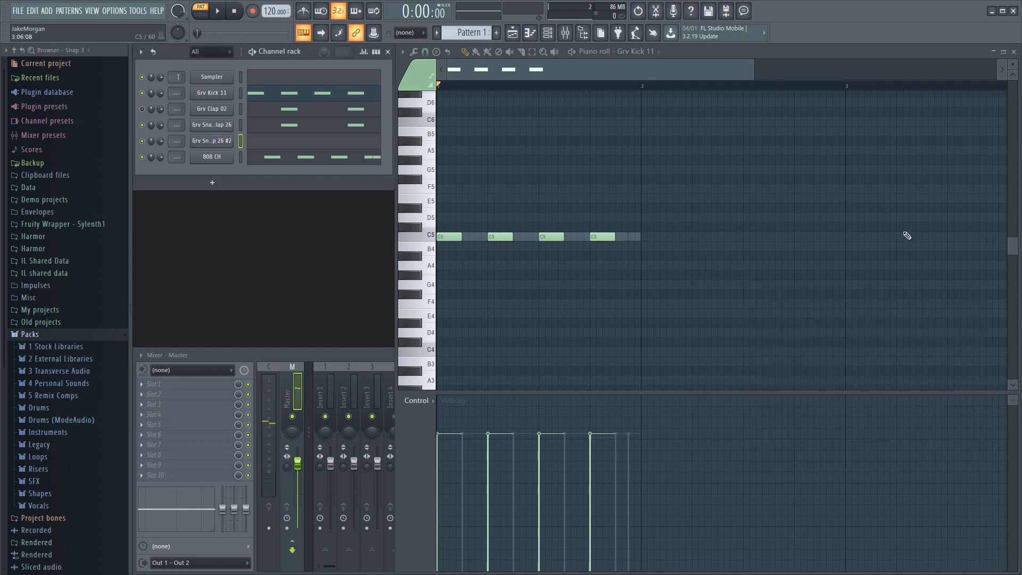
# - Place a C5 note for the reversed snareclap just before beat two and play the pattern to check its timing
pyautogui.click(277, 147)
pyautogui.moveTo(469, 239); pyautogui.dragTo(475, 239)
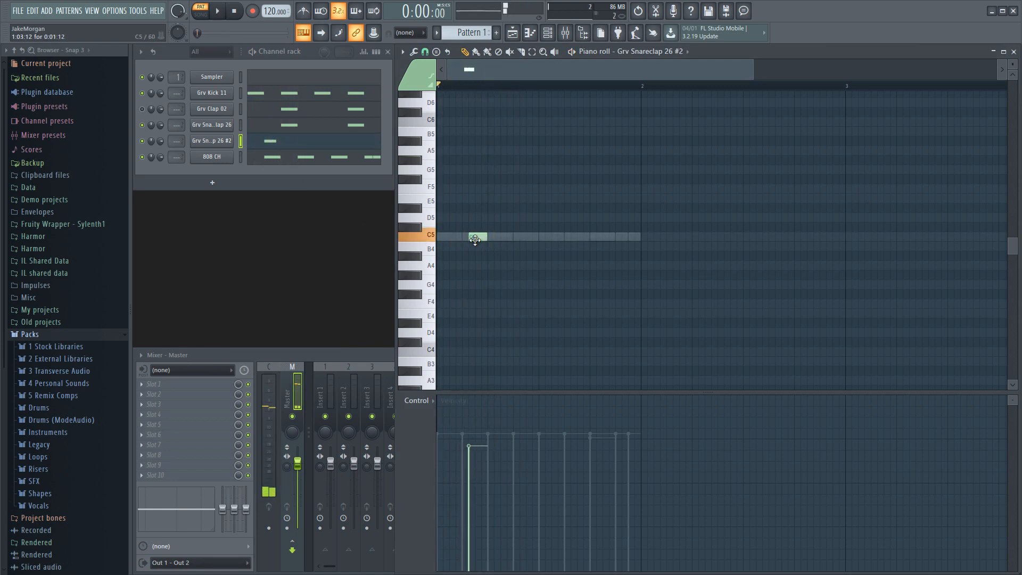
pyautogui.press('space')
pyautogui.press('space')
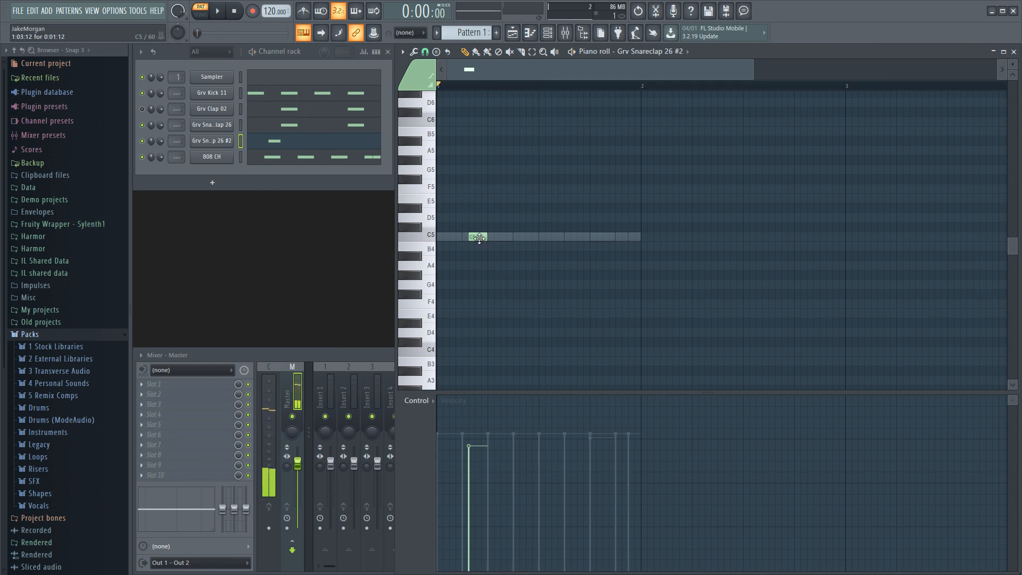
pyautogui.press('space')
pyautogui.press('space')
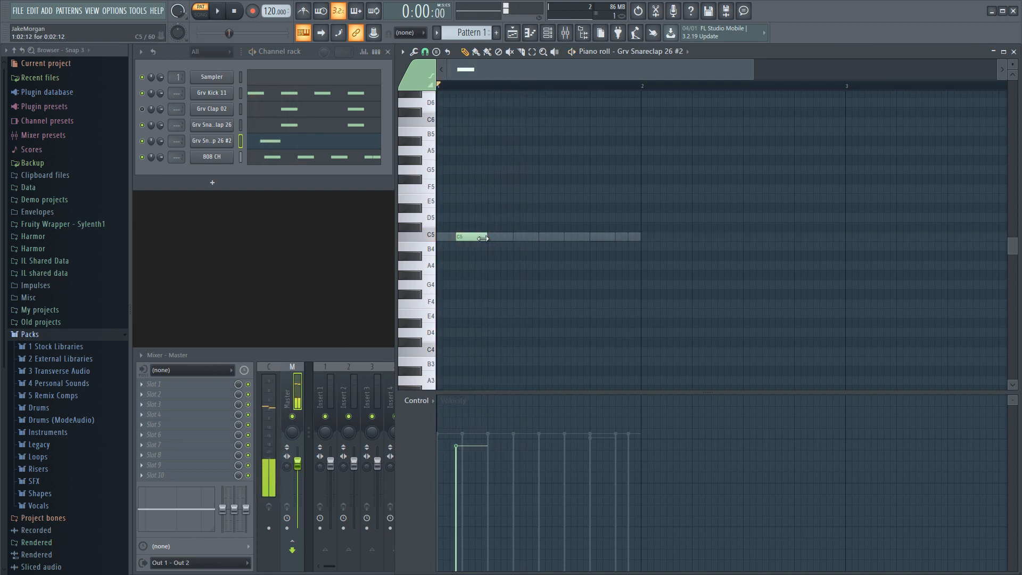
pyautogui.moveTo(472, 238); pyautogui.dragTo(480, 238)
pyautogui.press('space')
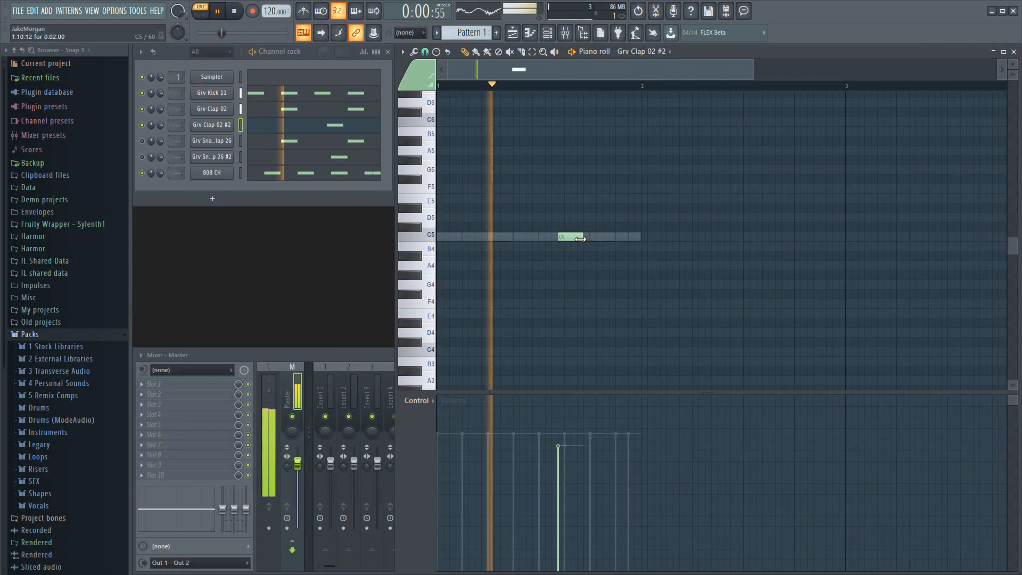
# - Shift the Grv Clap 02 #2 note slightly later to line up with the Grv Snareclap 26 #2 note
pyautogui.moveTo(568, 238); pyautogui.dragTo(575, 238)
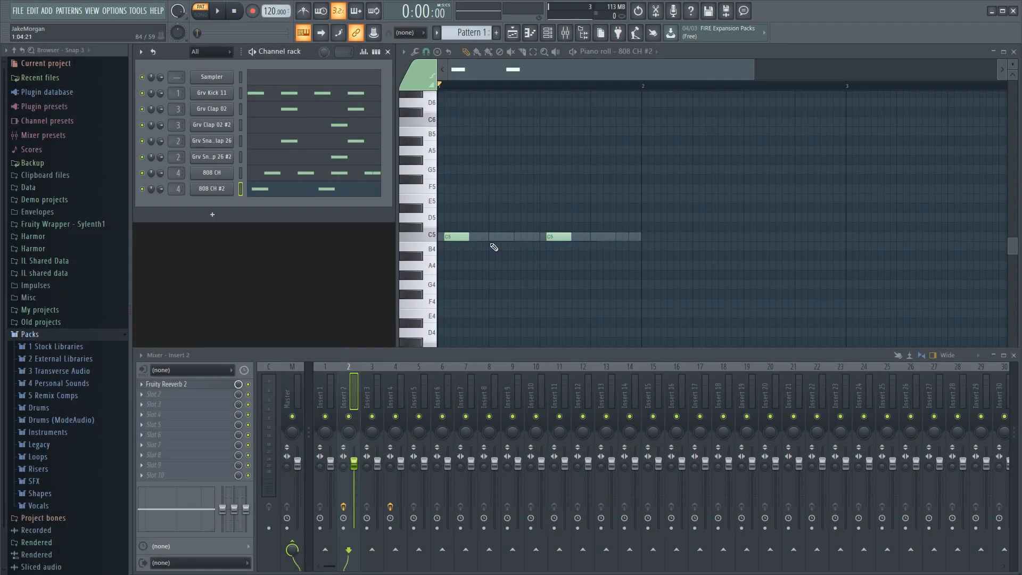
# - Inspect Fruity Reeverb 2 on Insert 2 and Fruity Delay 3 on Insert 4, and close both effects
pyautogui.click(187, 384)
pyautogui.click(397, 397)
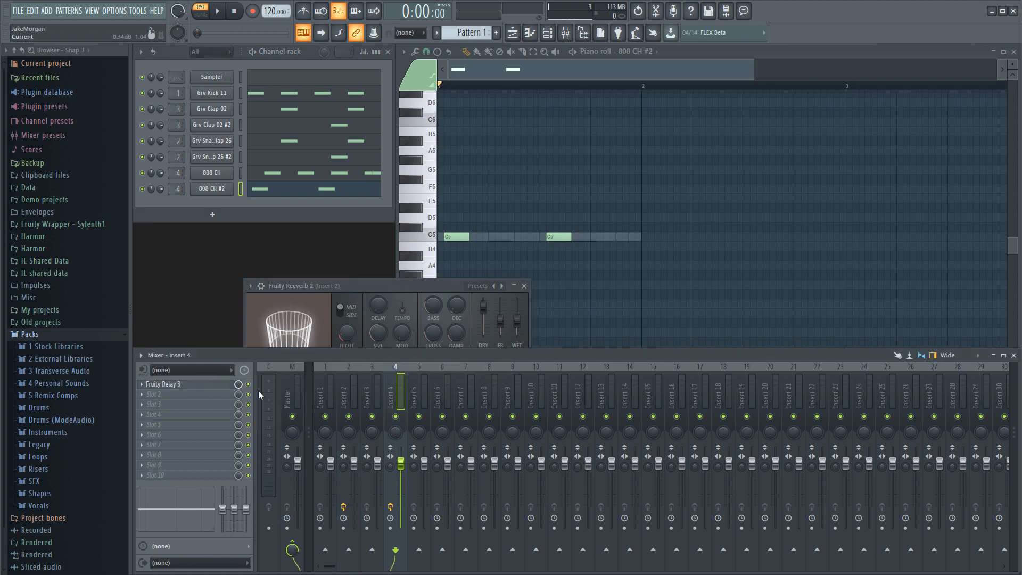
pyautogui.click(200, 385)
pyautogui.click(398, 285)
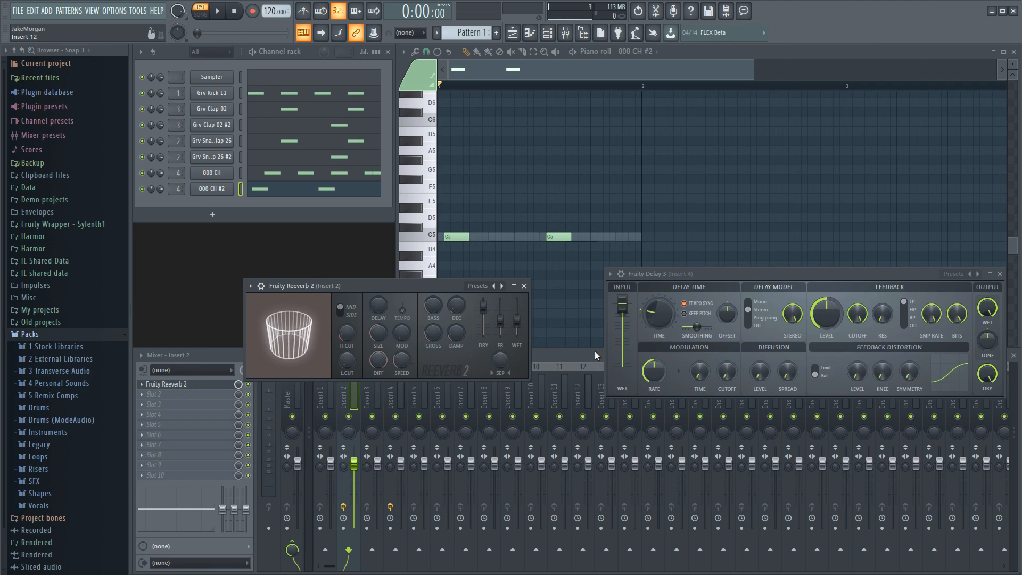
pyautogui.click(524, 285)
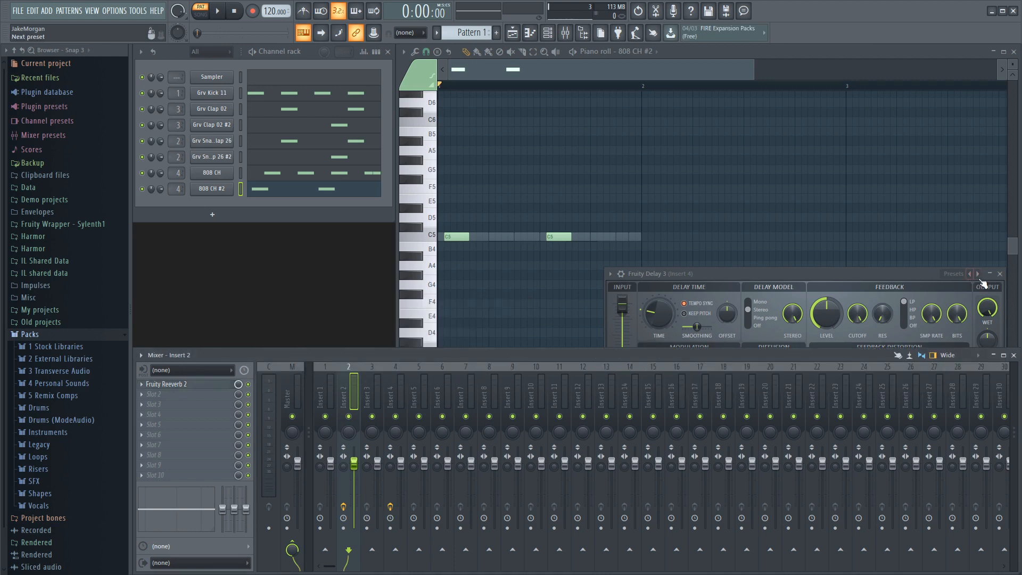
pyautogui.click(999, 274)
# - Audition Grv Kick 11 and add Fruity Reeverb 2 to the first effect slot of Insert 1
pyautogui.click(330, 395)
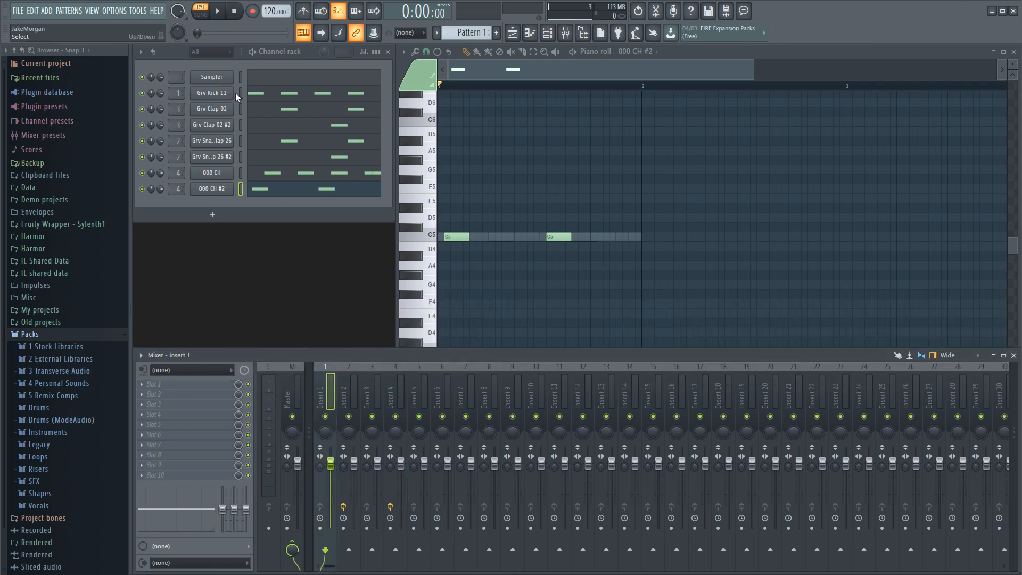
pyautogui.click(240, 94)
pyautogui.press('q')
pyautogui.press('q')
pyautogui.click(205, 387)
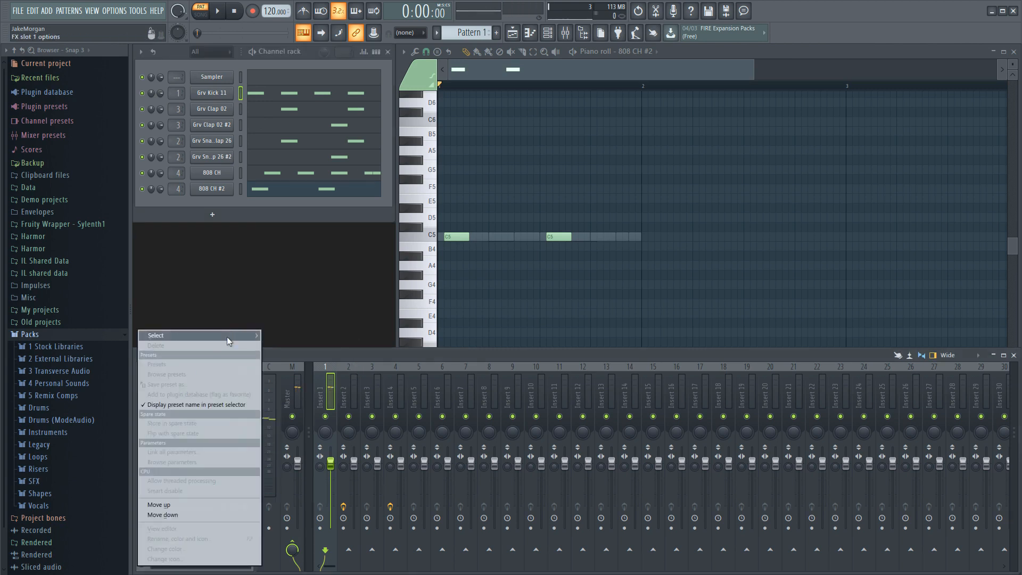
pyautogui.moveTo(226, 337)
pyautogui.click(310, 157)
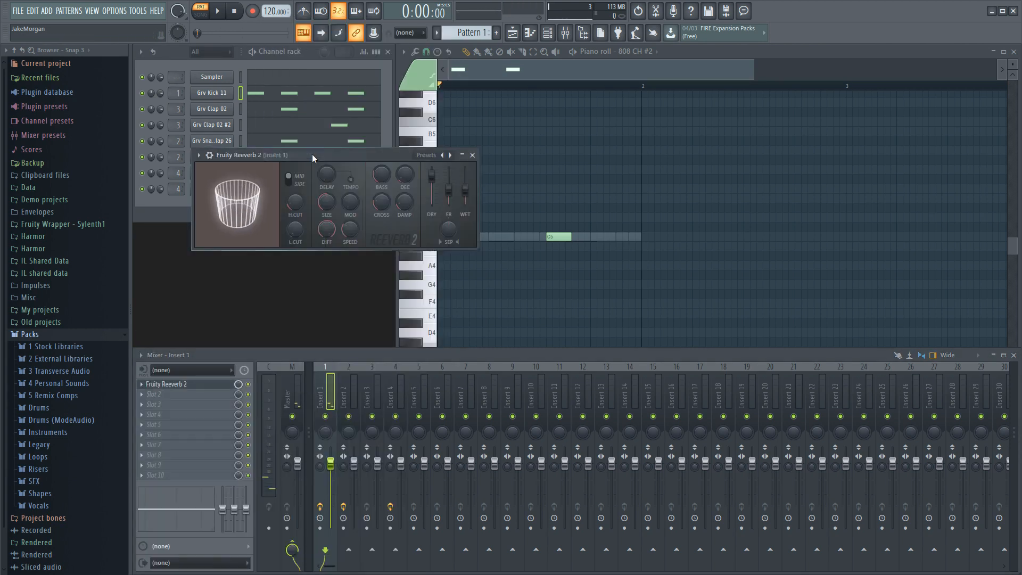
# - Load a preset into the Fruity Reeverb 2 on Insert 1
pyautogui.moveTo(312, 154); pyautogui.dragTo(358, 251)
pyautogui.click(244, 252)
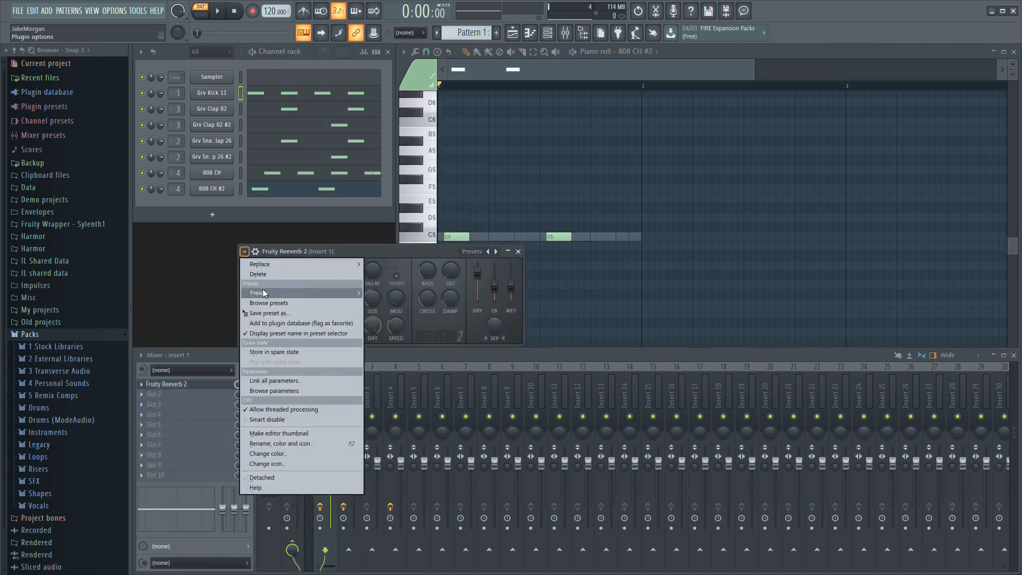
pyautogui.moveTo(264, 292)
pyautogui.click(397, 296)
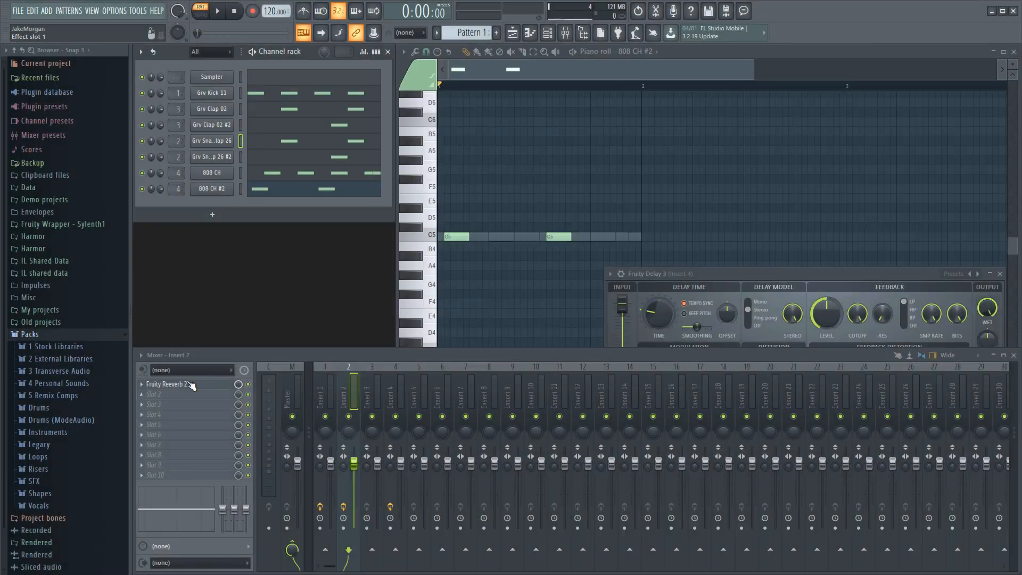
# - View the snareclap reverb on Insert 2, and close it together with the Fruity Delay 3 window
pyautogui.click(189, 383)
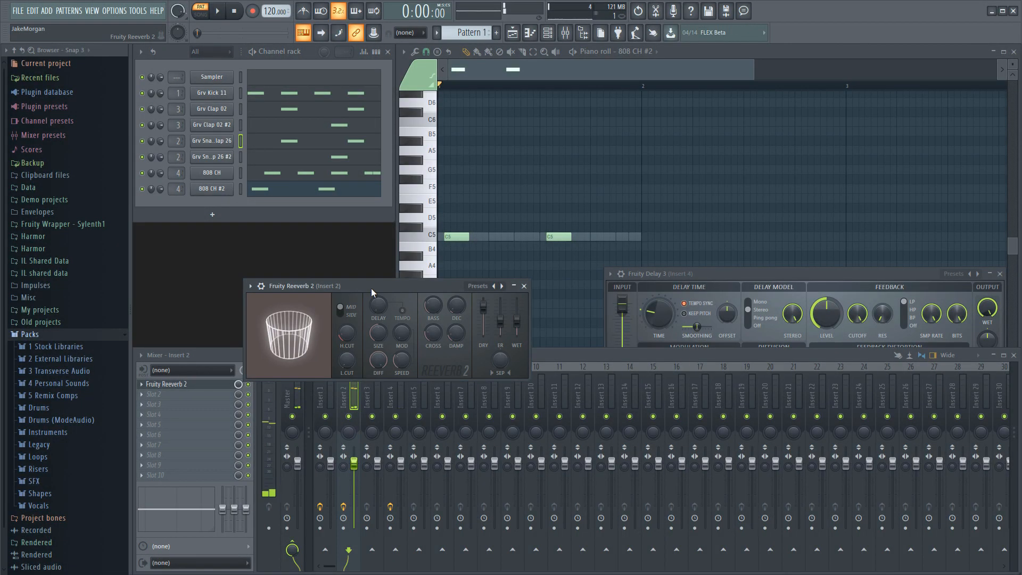
pyautogui.moveTo(371, 288); pyautogui.dragTo(652, 151)
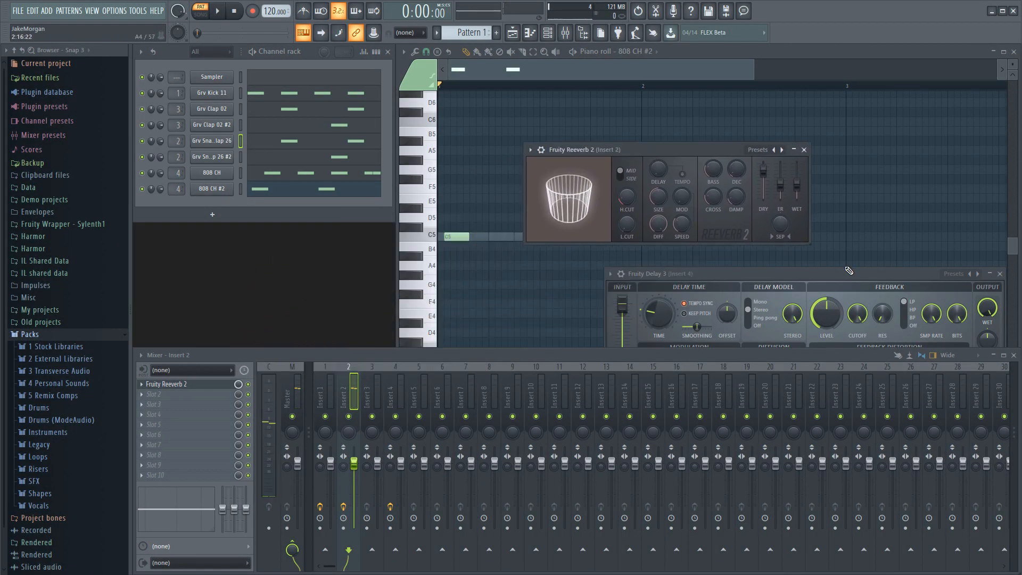
pyautogui.click(999, 274)
pyautogui.click(804, 150)
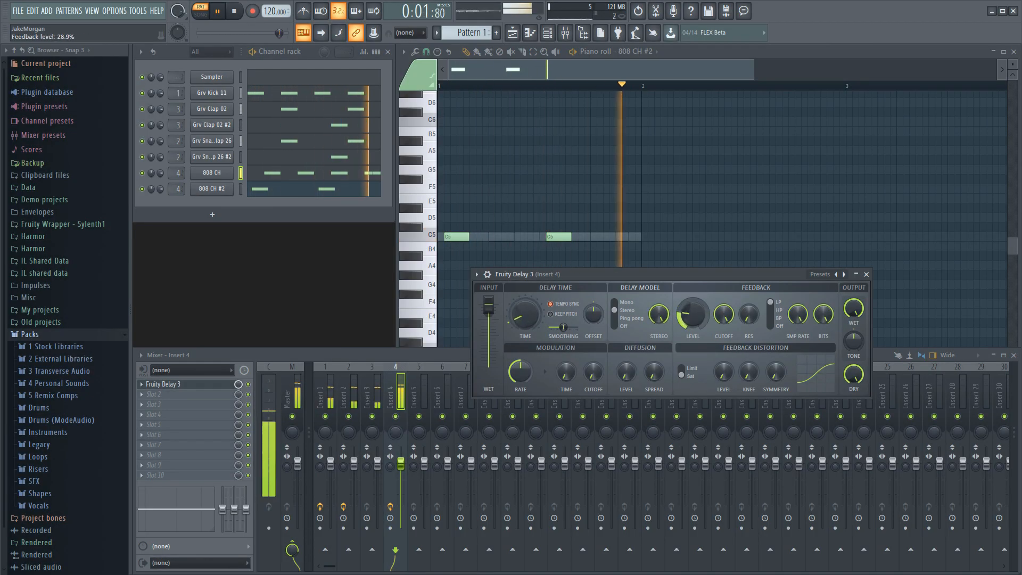
# - Set Fruity Delay 3 on Insert 4 to 28% feedback level with the Ping pong delay model, and adjust its pan
pyautogui.moveTo(700, 321); pyautogui.dragTo(699, 323)
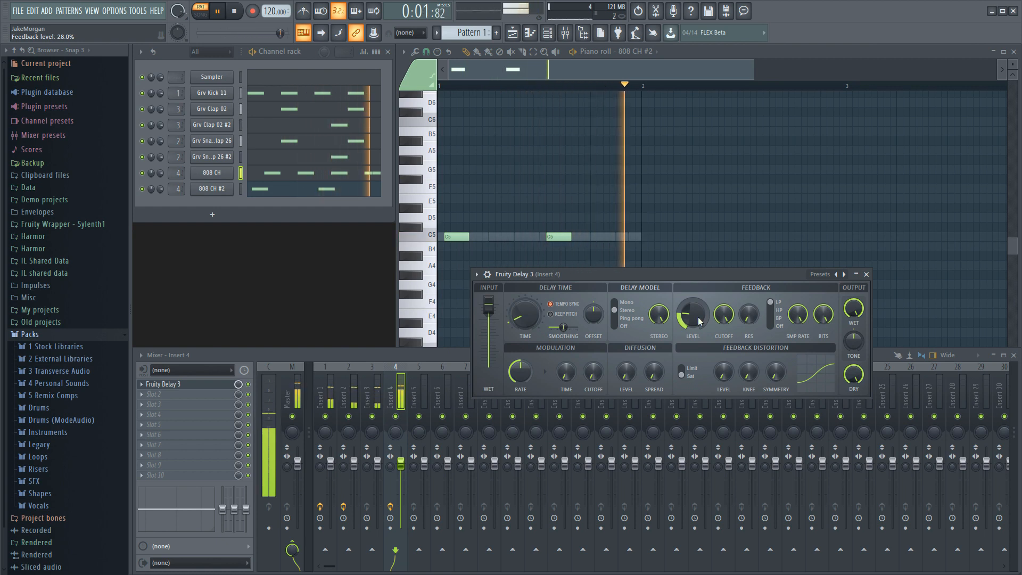
pyautogui.click(616, 318)
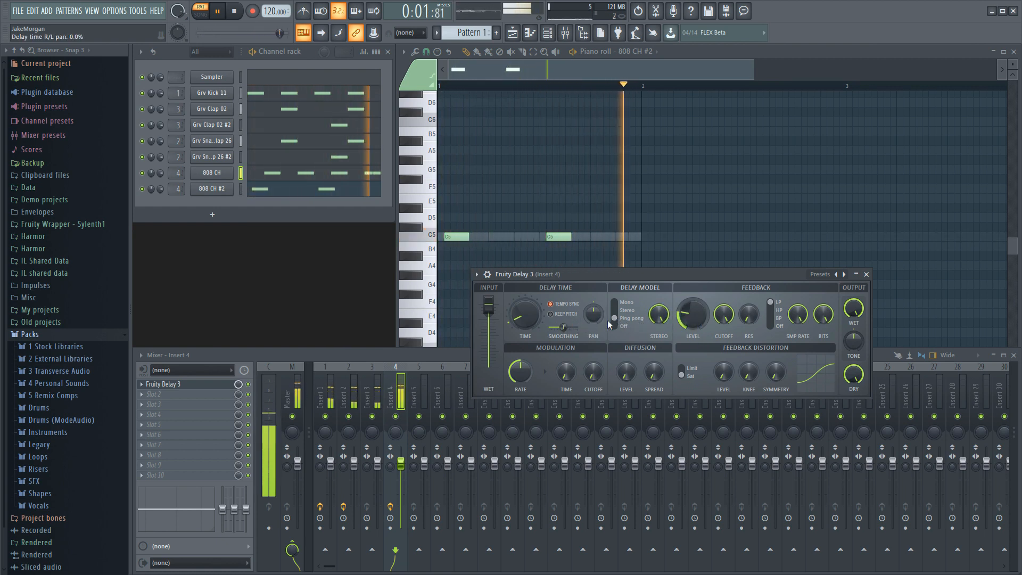
pyautogui.moveTo(598, 308); pyautogui.dragTo(598, 351)
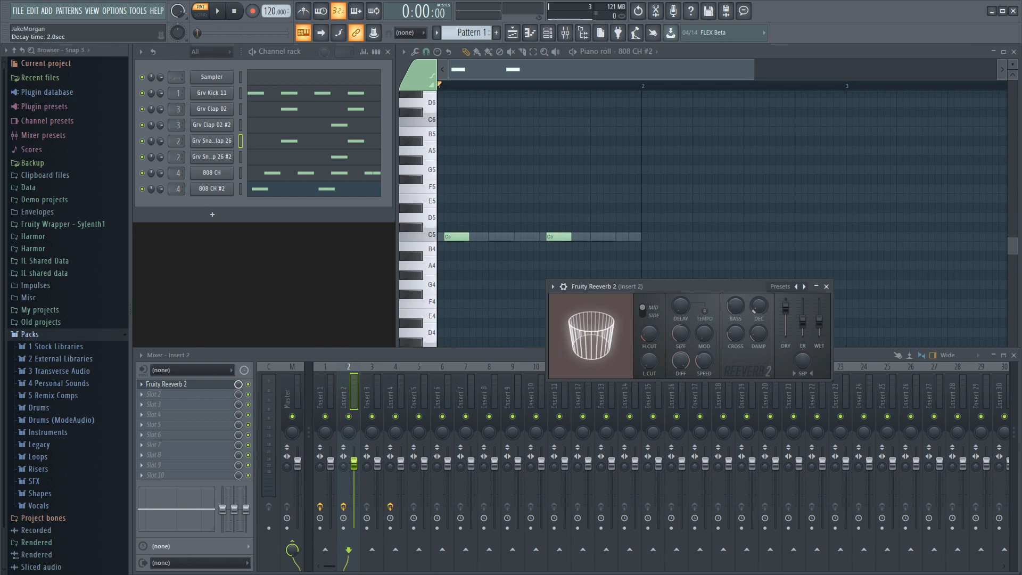
# - Lower the decay time of Fruity Reeverb 2 on Insert 2 while comparing it in pattern playback
pyautogui.press('space')
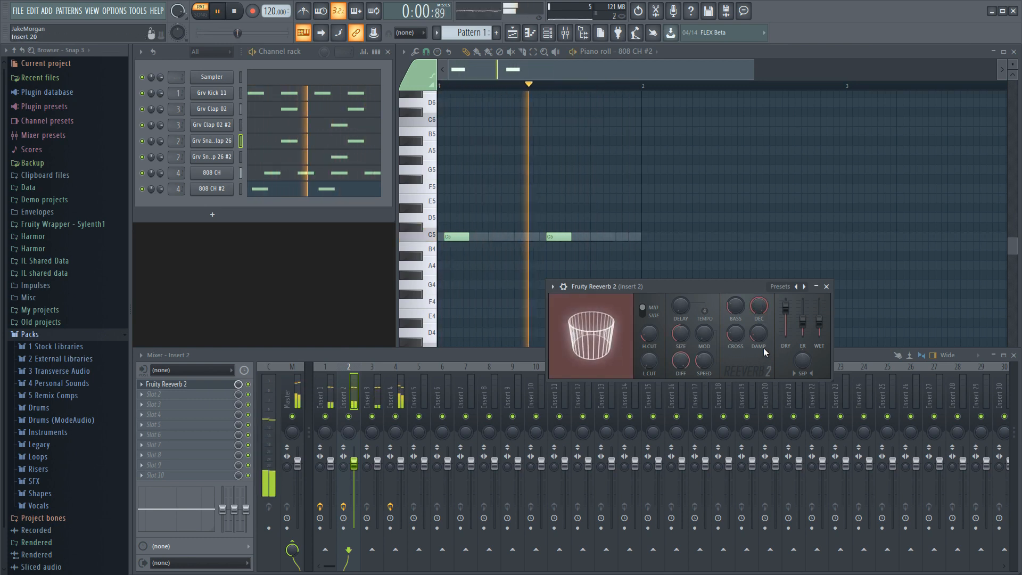
pyautogui.press('space')
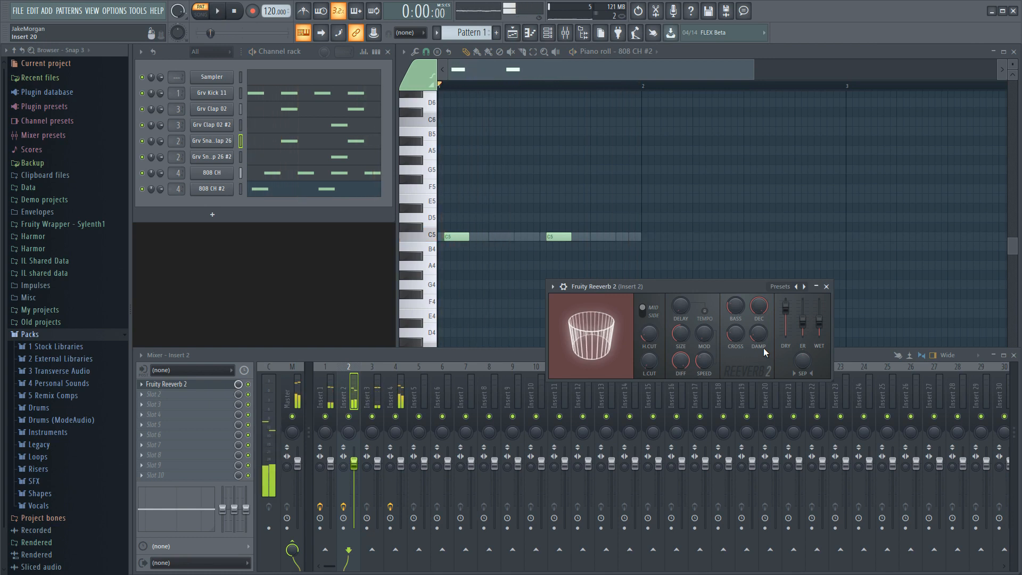
pyautogui.moveTo(759, 306); pyautogui.dragTo(759, 327)
pyautogui.press('space')
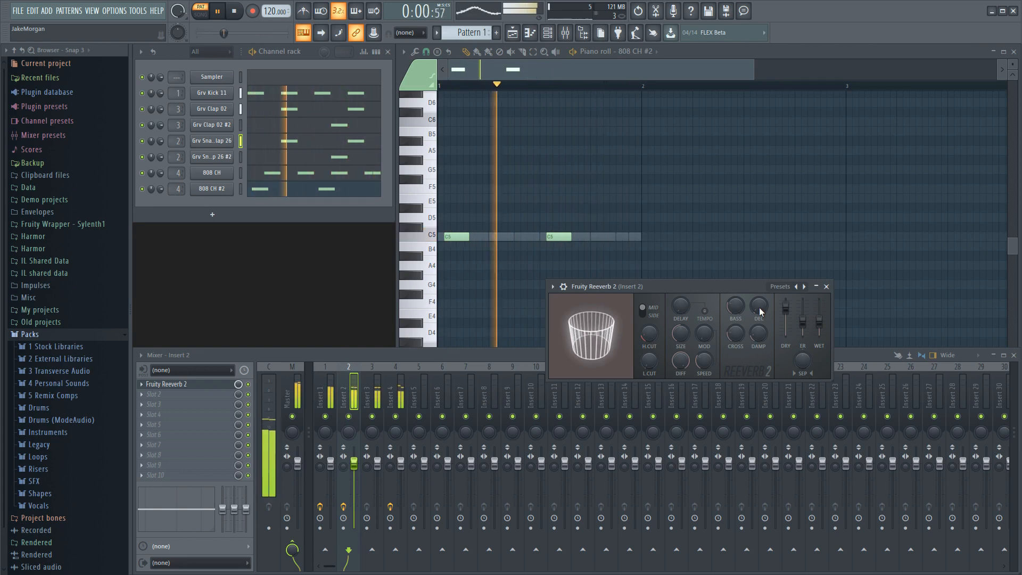
# - Increase the wet level of the snareclap reverb on Insert 2 and adjust its stereo separation
pyautogui.moveTo(819, 322); pyautogui.dragTo(819, 312)
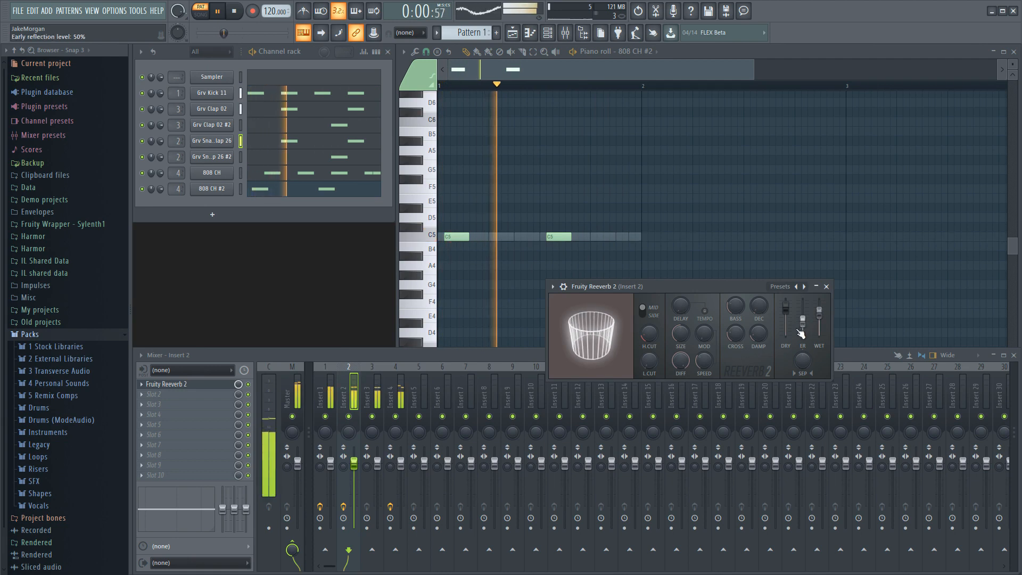
pyautogui.moveTo(803, 361); pyautogui.dragTo(802, 344)
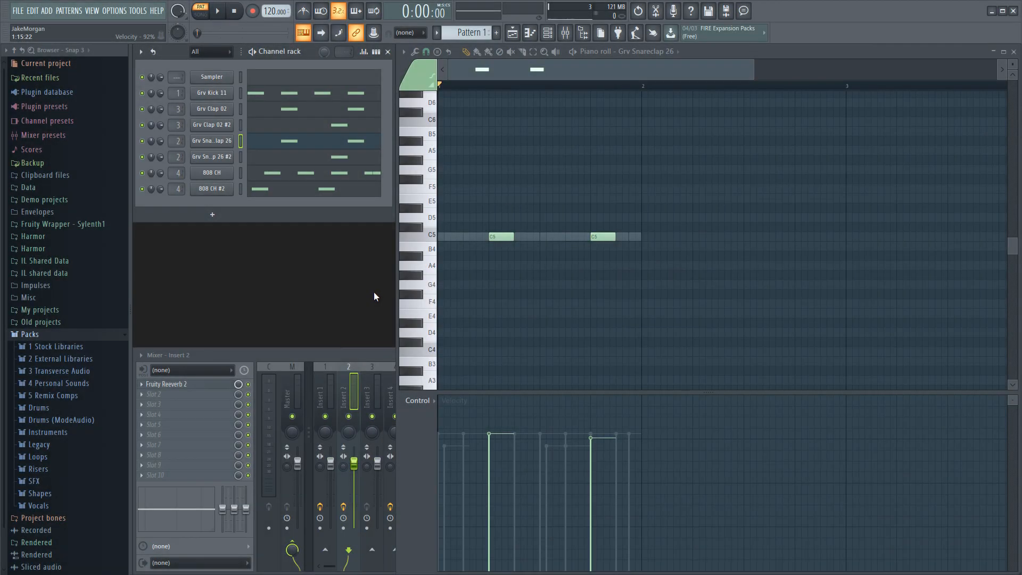
# - Close the piano roll, place four Pattern 1 clips on Track 1 across bars 1 to 4, and deselect them
pyautogui.click(1014, 51)
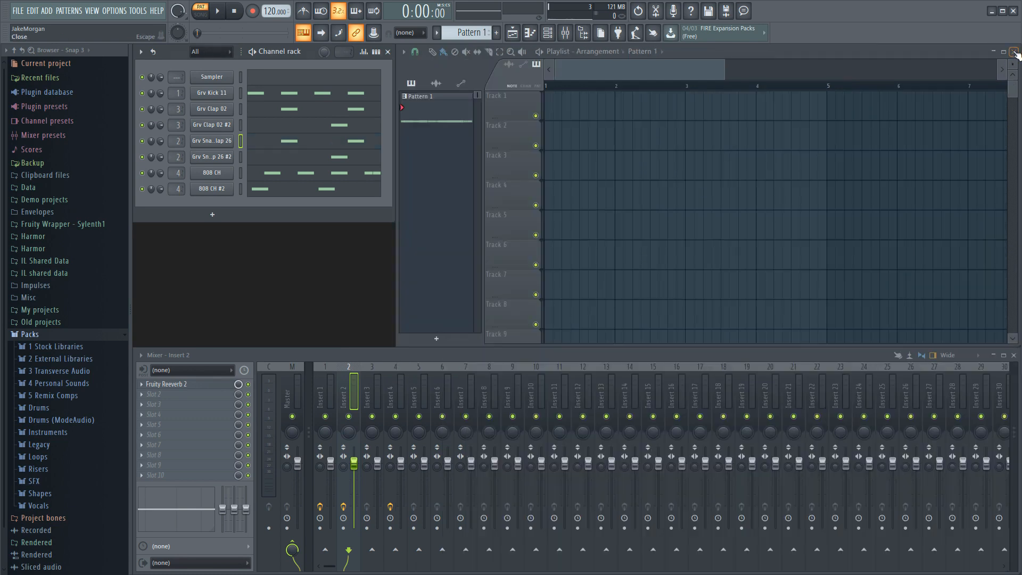
pyautogui.moveTo(552, 110); pyautogui.dragTo(759, 113)
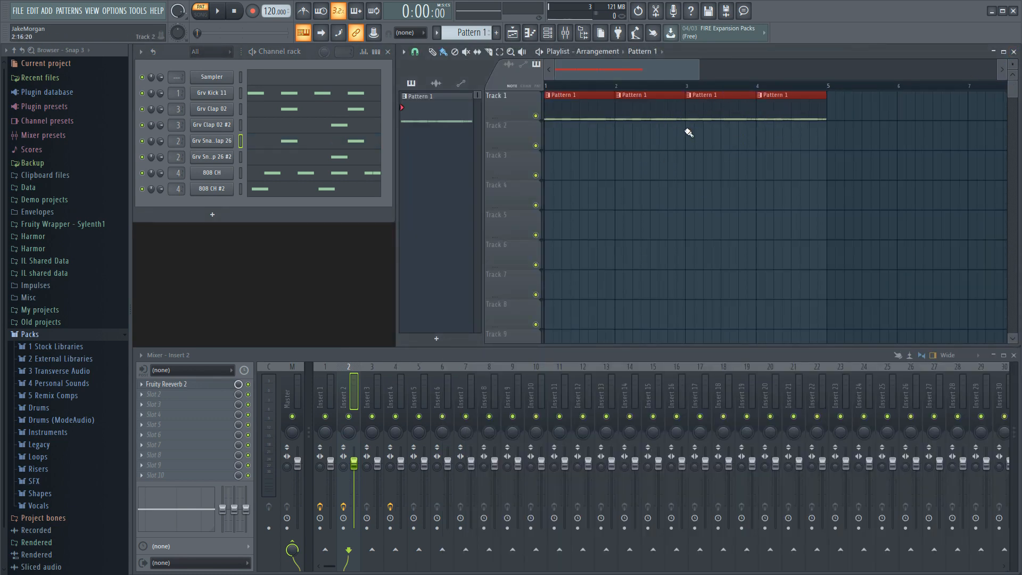
pyautogui.hotkey('ctrl', 'd')
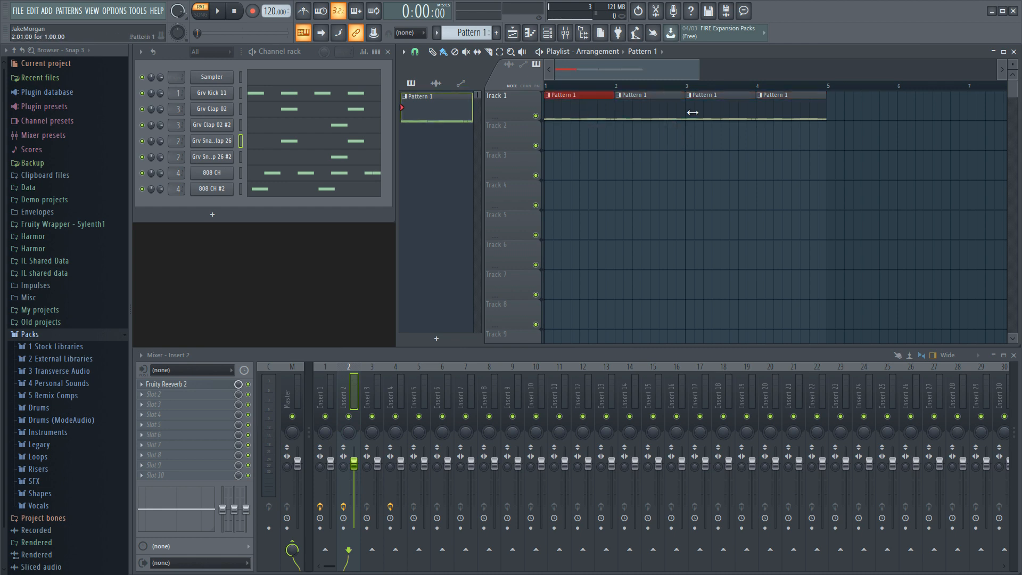
# - Move the Pattern 1 clips in bars 1 and 3 down to Track 2 and back up to Track 1
pyautogui.moveTo(717, 108); pyautogui.dragTo(721, 143)
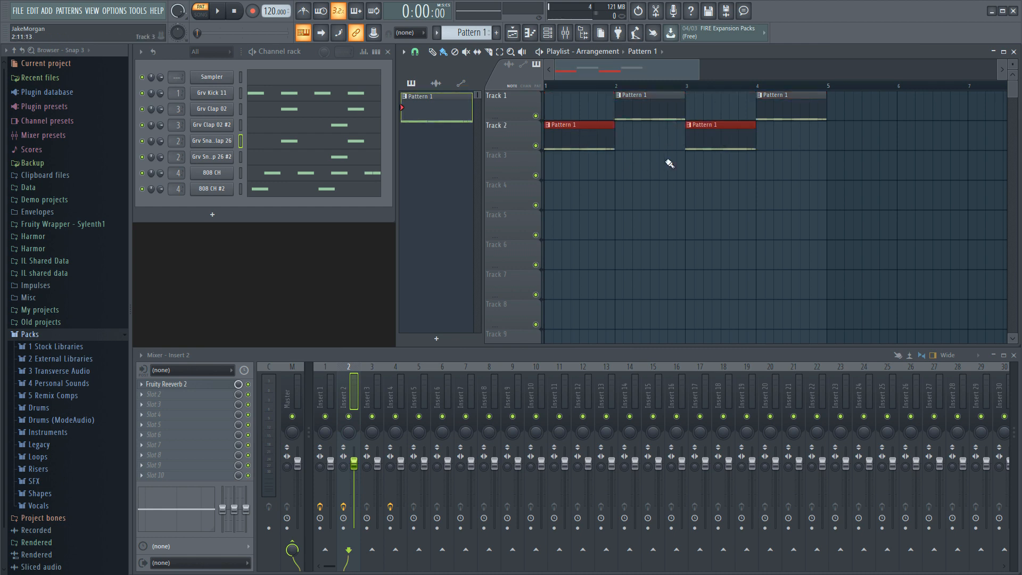
pyautogui.moveTo(715, 116); pyautogui.dragTo(716, 110)
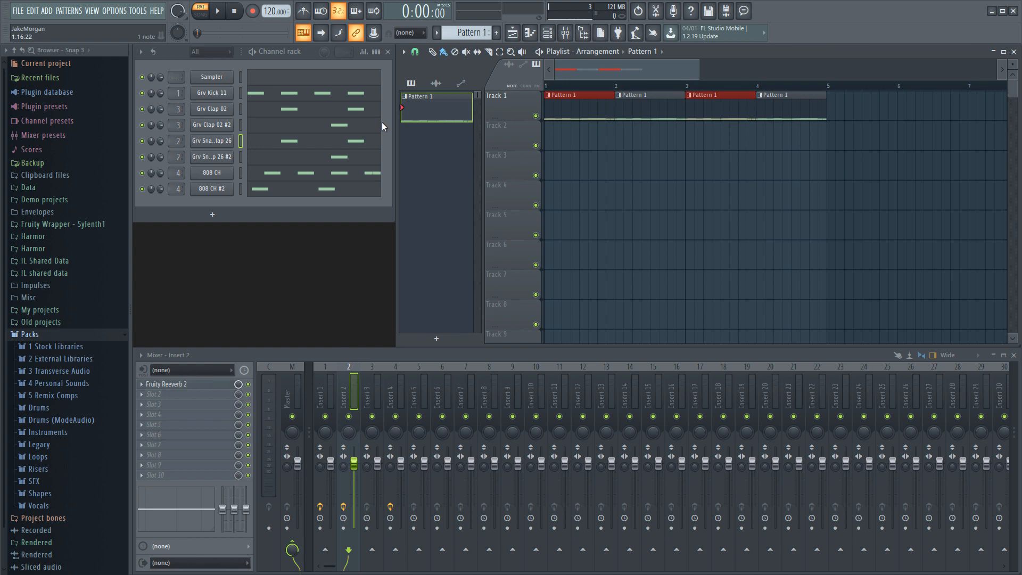
# - Clone Pattern 1 into a new pattern as the basis for a drum loop variation
pyautogui.press('F4')
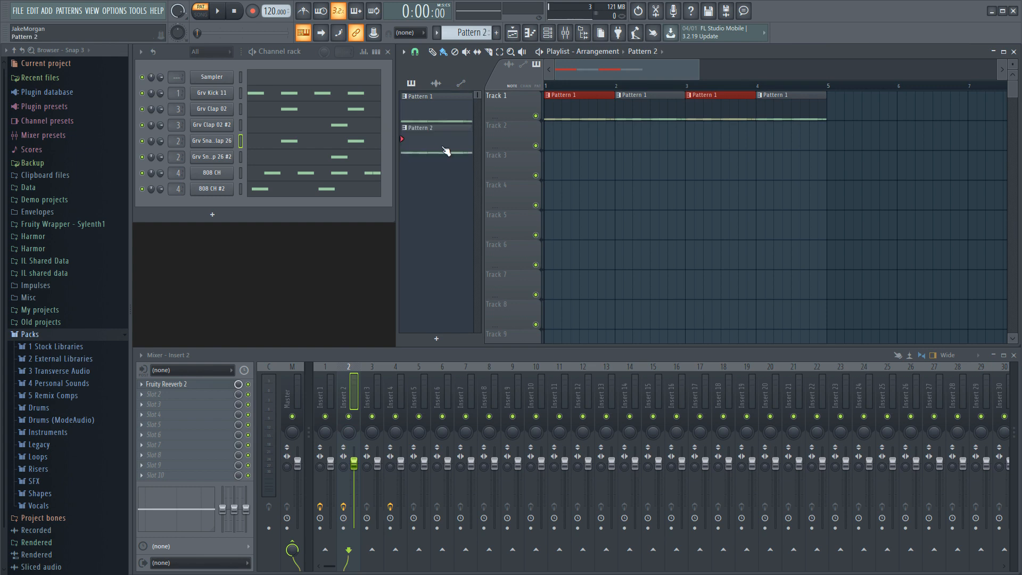
pyautogui.click(476, 29)
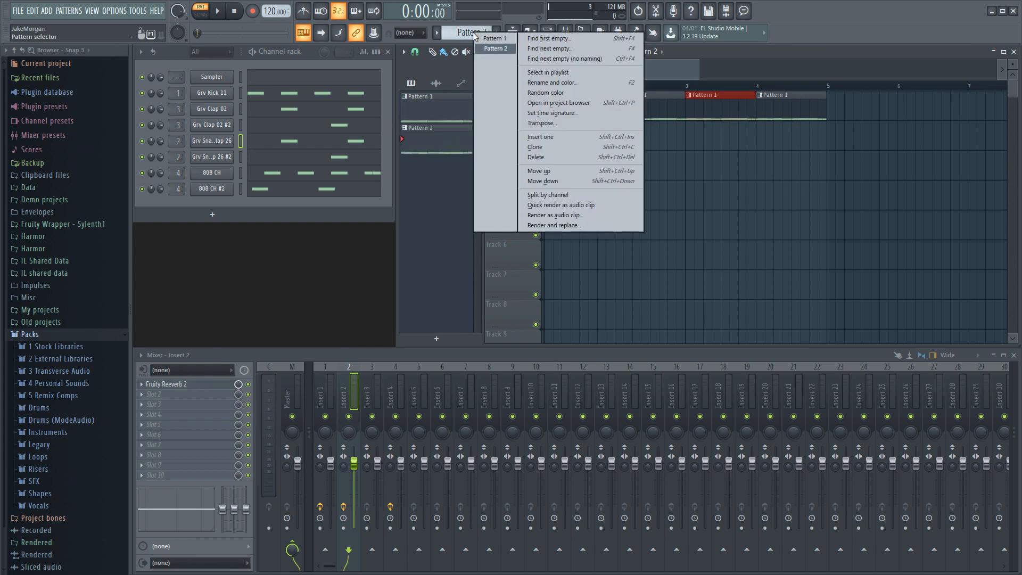
pyautogui.click(538, 147)
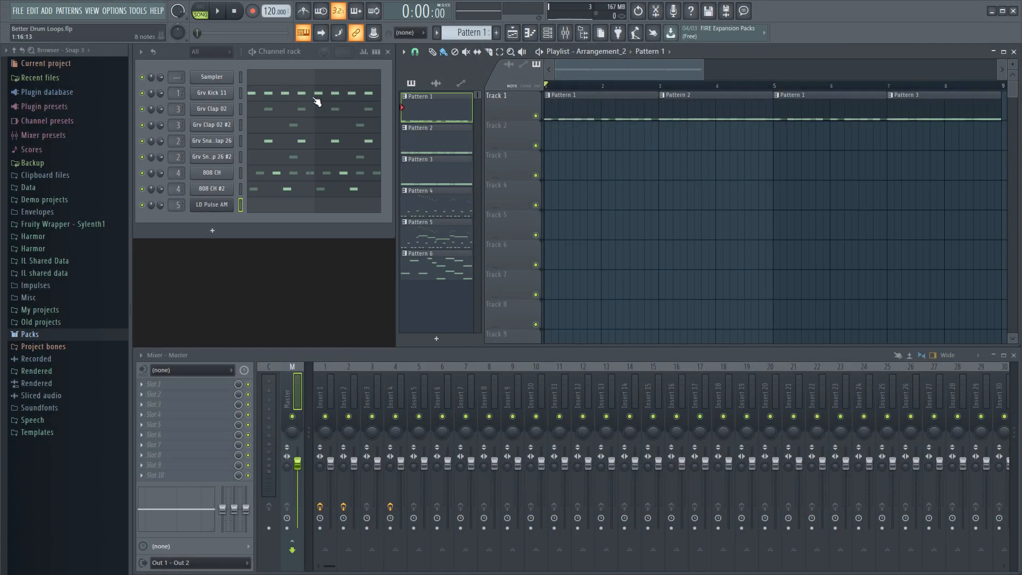
# - Play the song arrangement to hear Patterns 1, 2 and 3 in sequence, and stop playback
pyautogui.press('space')
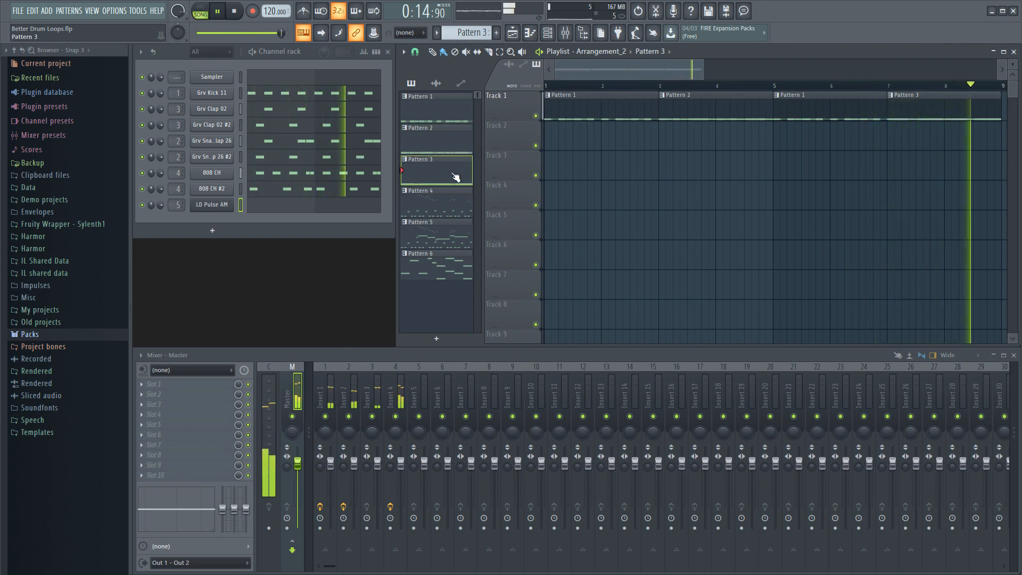
pyautogui.press('space')
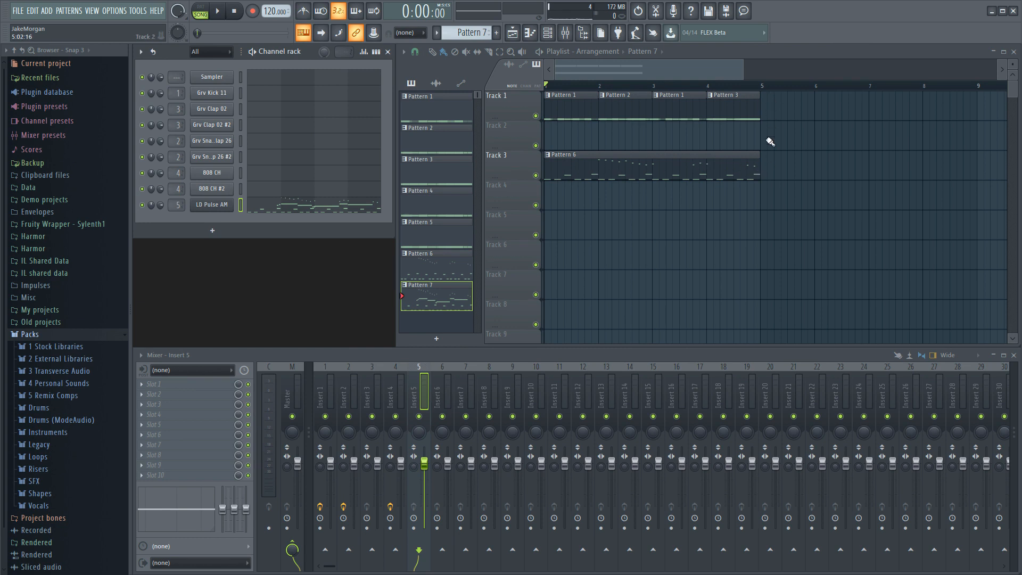
# - Start song playback and place a Pattern 7 clip on Track 3 at bar 5, directly after Pattern 6
pyautogui.press('space')
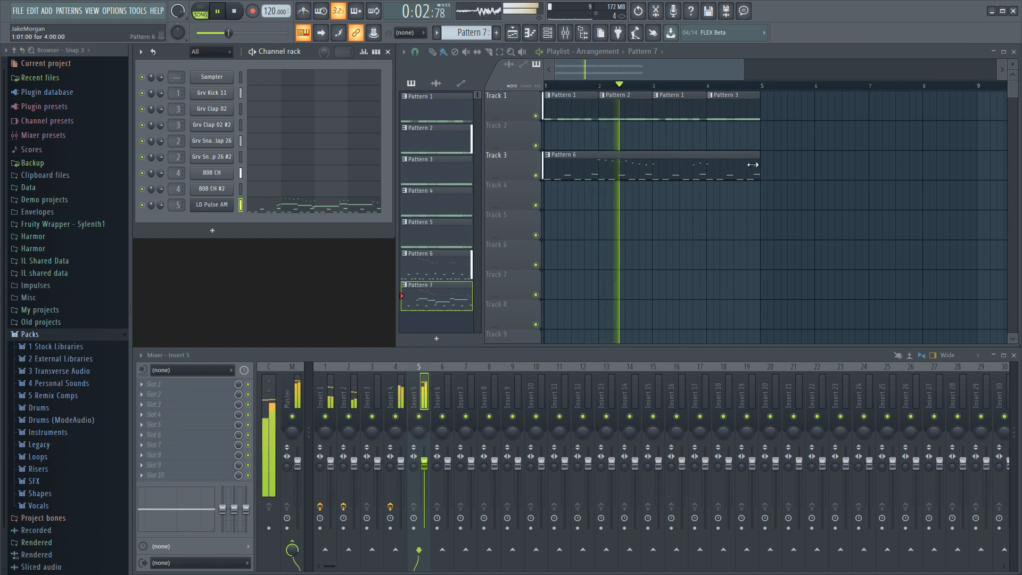
pyautogui.click(775, 167)
pyautogui.moveTo(827, 168); pyautogui.dragTo(819, 169)
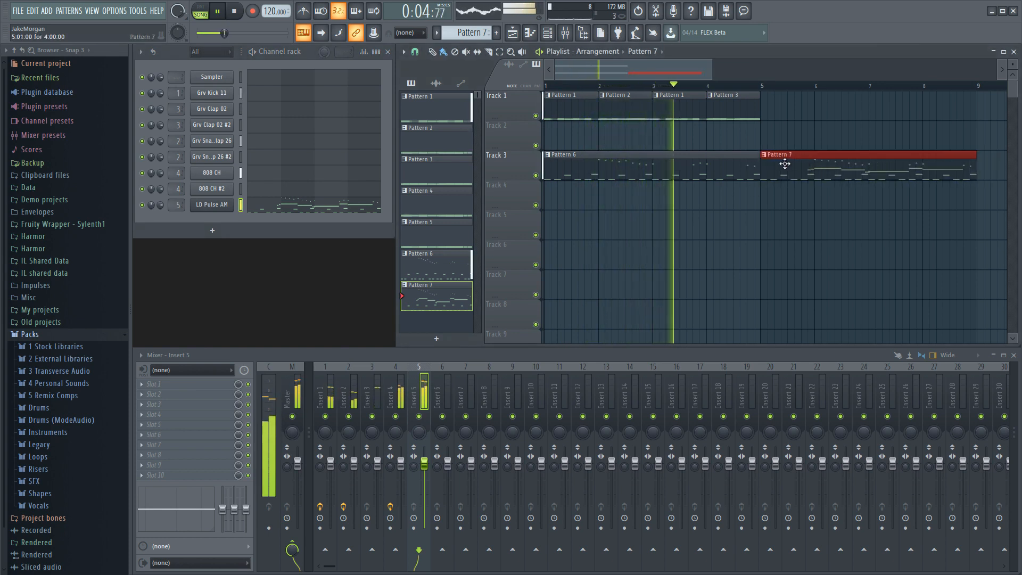
# - Duplicate the four drum clips in bars 1 to 4 of Track 1 into bars 5 to 8
pyautogui.moveTo(801, 112); pyautogui.dragTo(564, 130)
pyautogui.hotkey('ctrl', 'b')
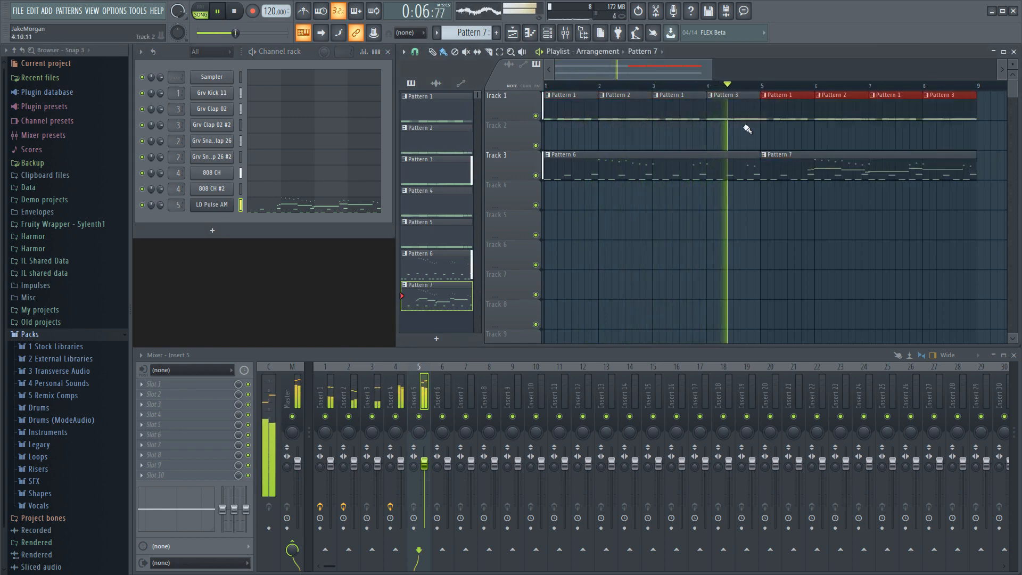
pyautogui.moveTo(713, 72); pyautogui.dragTo(738, 73)
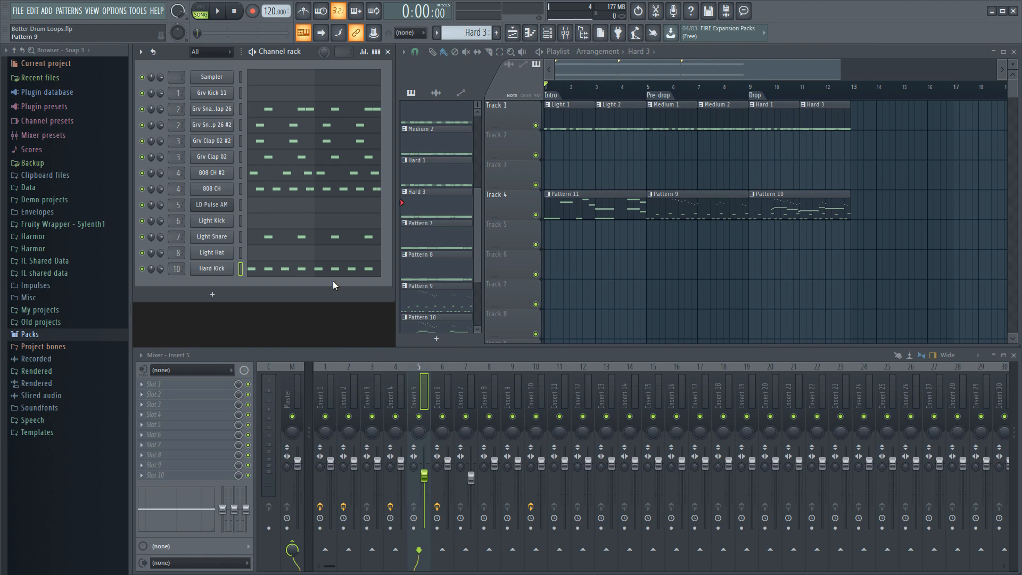
# - Look at the sampler settings of the Grv Kick 11 channel and close them
pyautogui.click(222, 95)
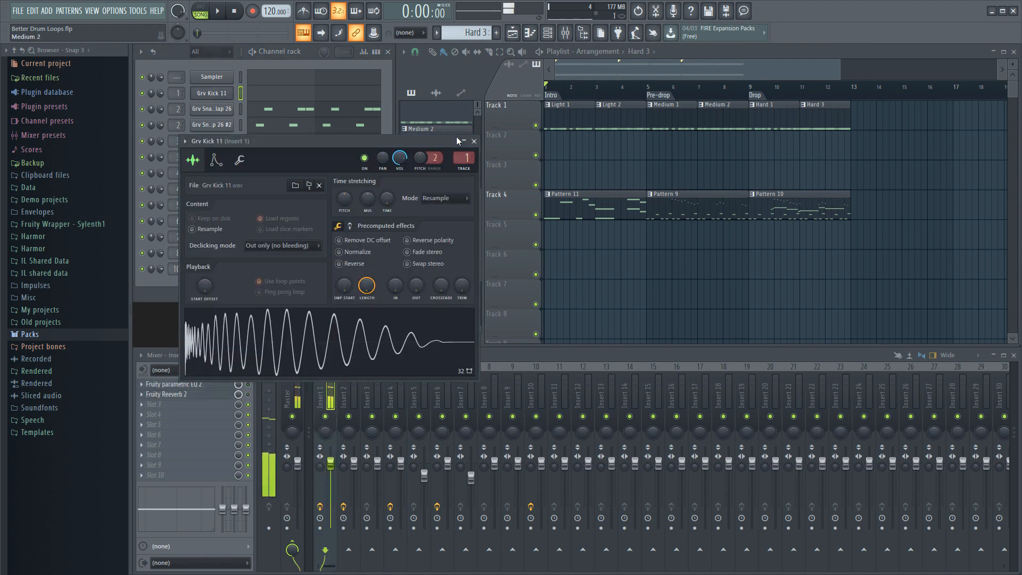
pyautogui.click(472, 140)
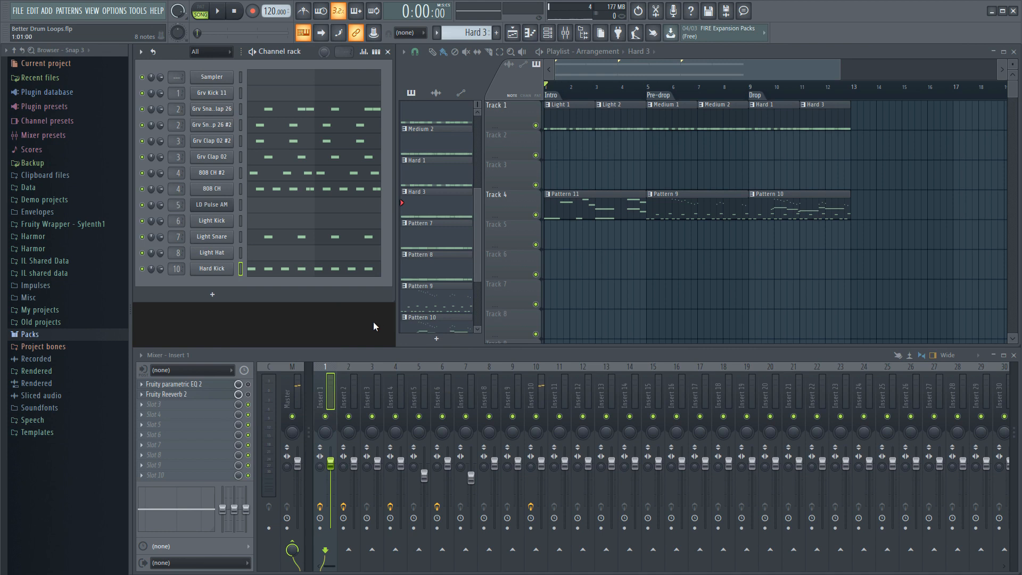
# - Select the Light 1 pattern, play the song from the intro, and lower the Insert 5 volume fader slightly
pyautogui.click(579, 121)
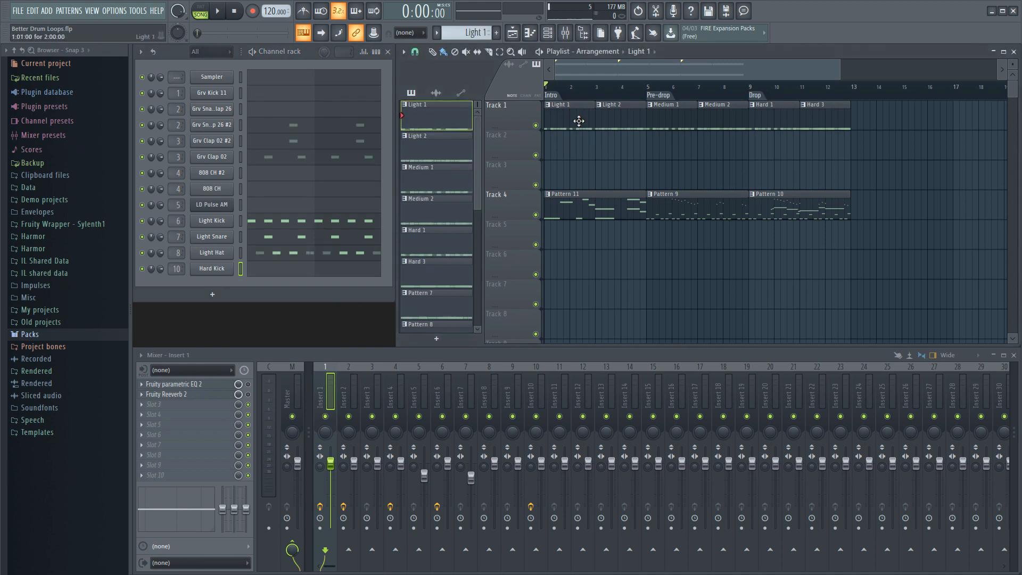
pyautogui.press('space')
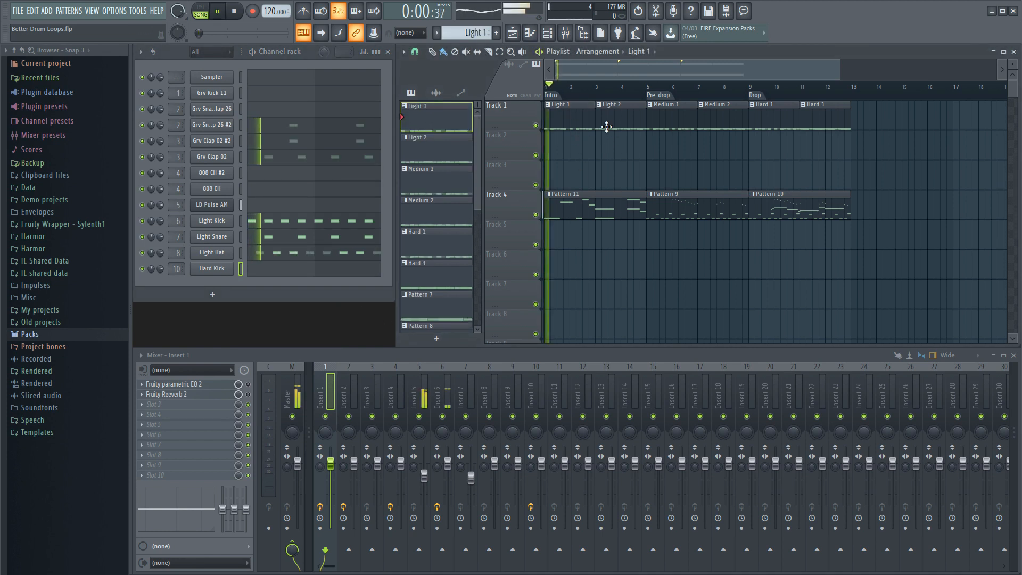
pyautogui.click(424, 475)
pyautogui.moveTo(424, 475); pyautogui.dragTo(425, 486)
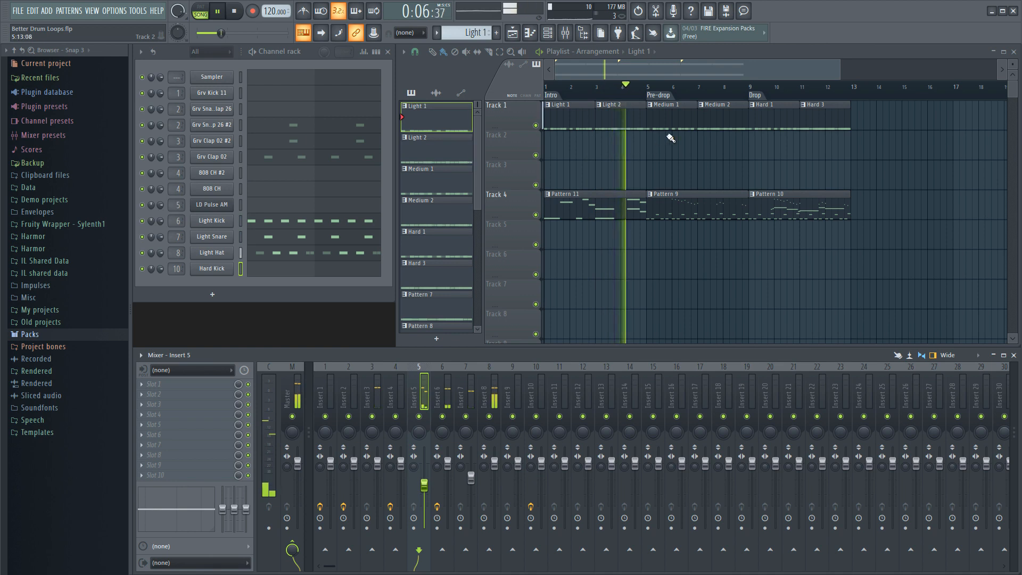
# - Examine the steps of the Medium 1, Medium 2, Hard 1 and Hard 3 patterns during playback, and stop the song
pyautogui.click(676, 118)
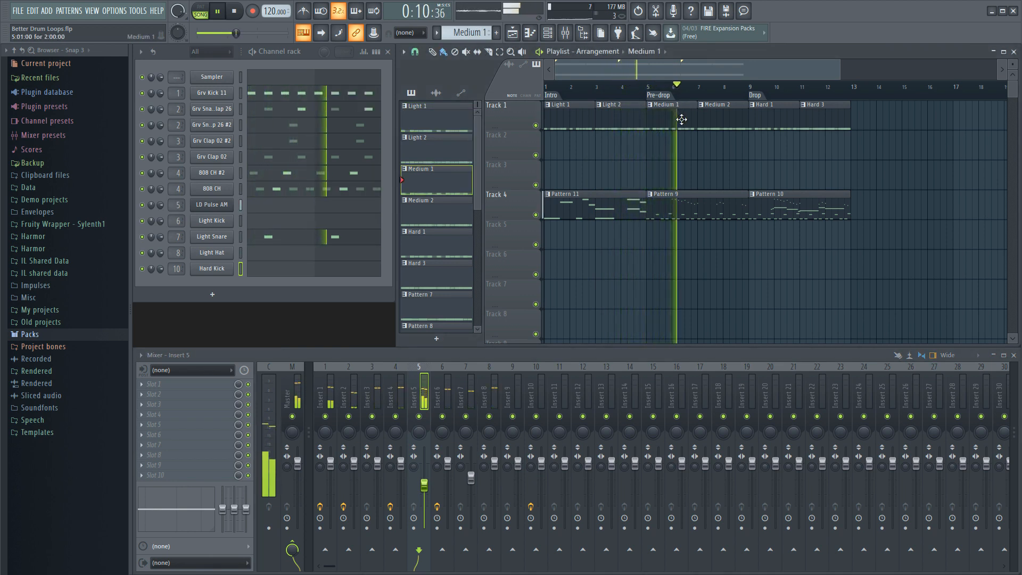
pyautogui.click(732, 119)
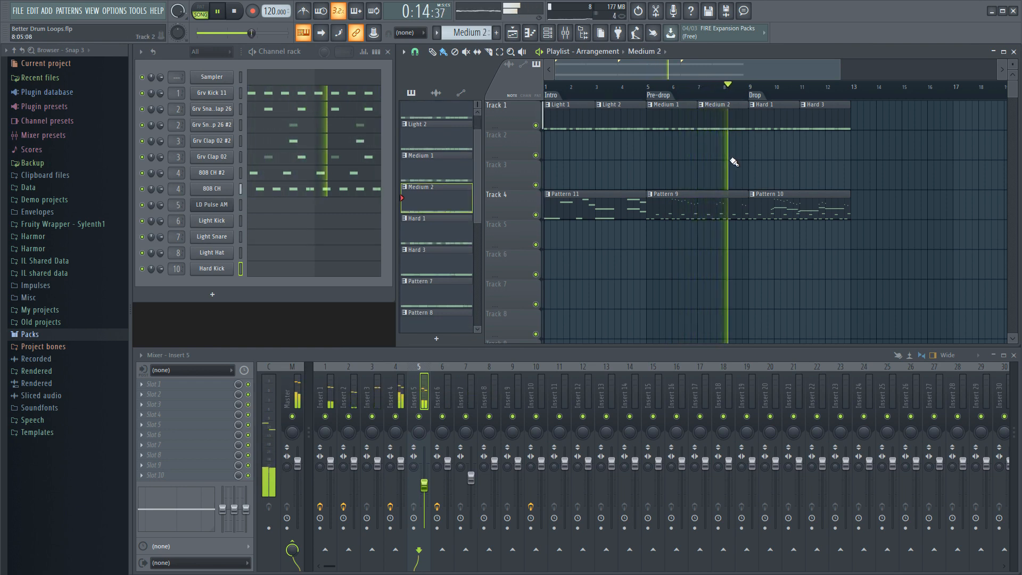
pyautogui.click(772, 117)
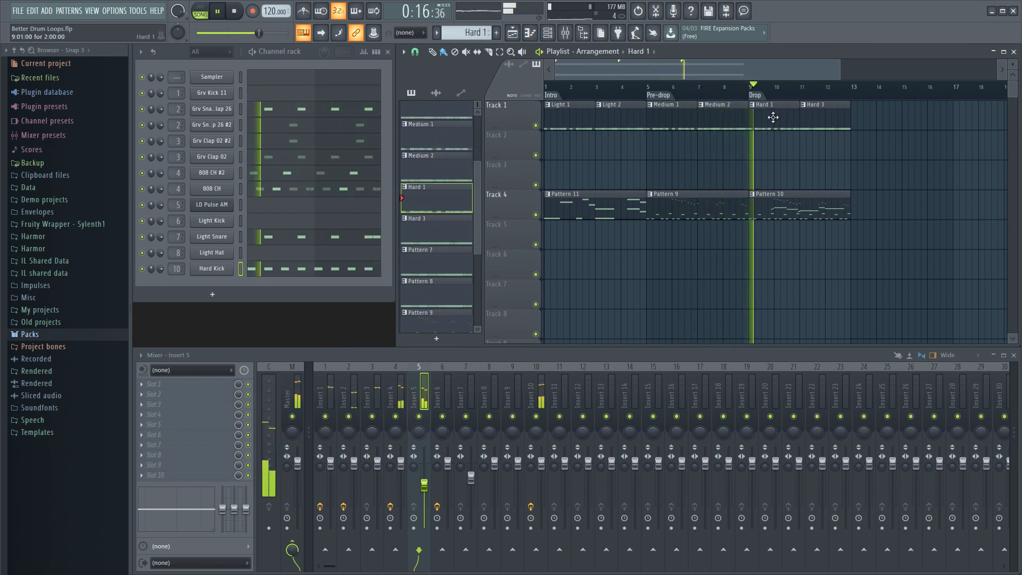
pyautogui.click(831, 121)
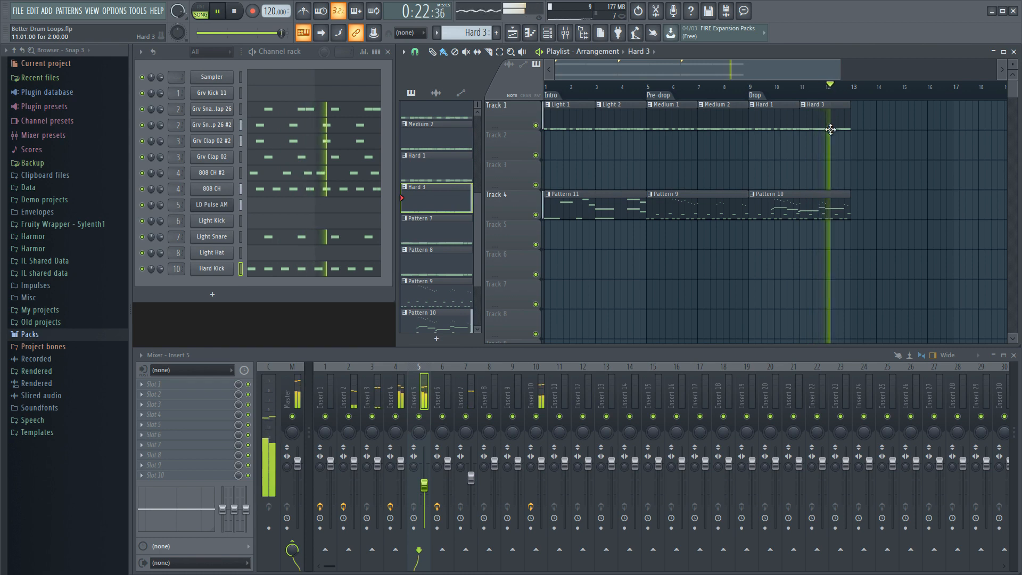
pyautogui.press('space')
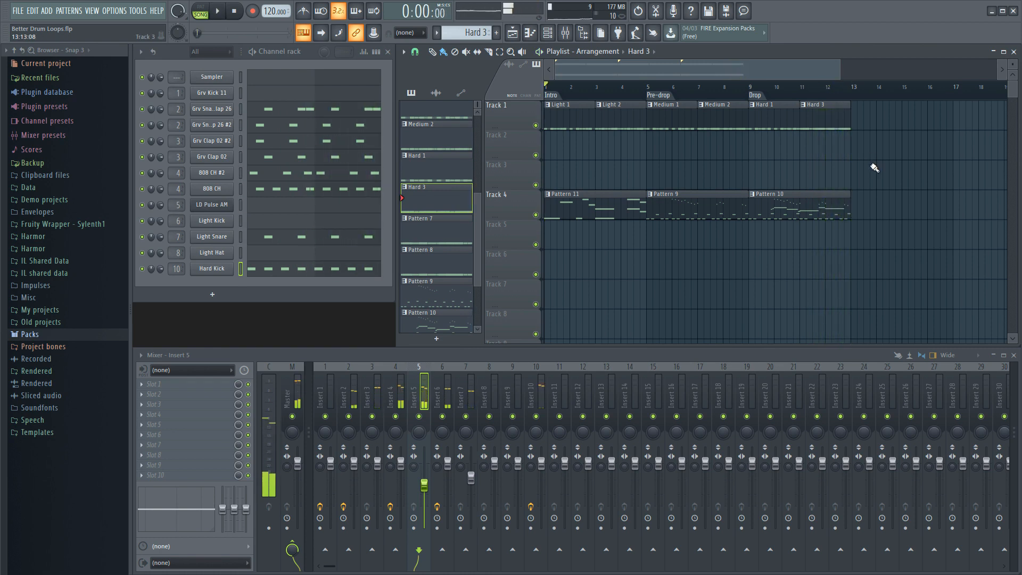